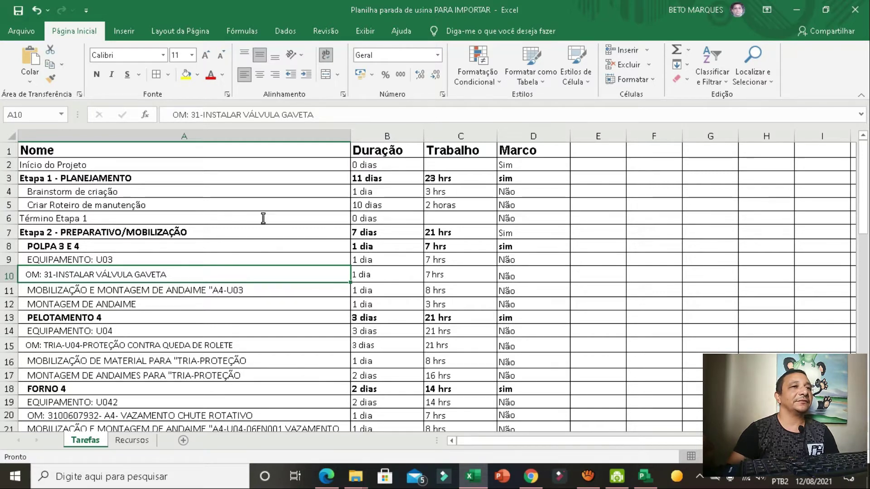
# Look over the plant shutdown task sheet in Excel, then switch to the empty Project schedule
pyautogui.scroll(-5, 291, 214)
pyautogui.scroll(-3, 393, 371)
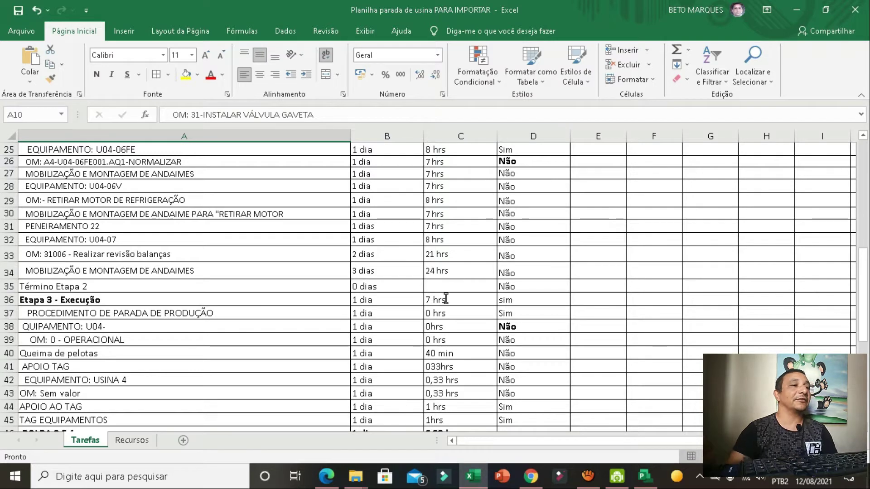
pyautogui.hotkey('alt', 'Tab')
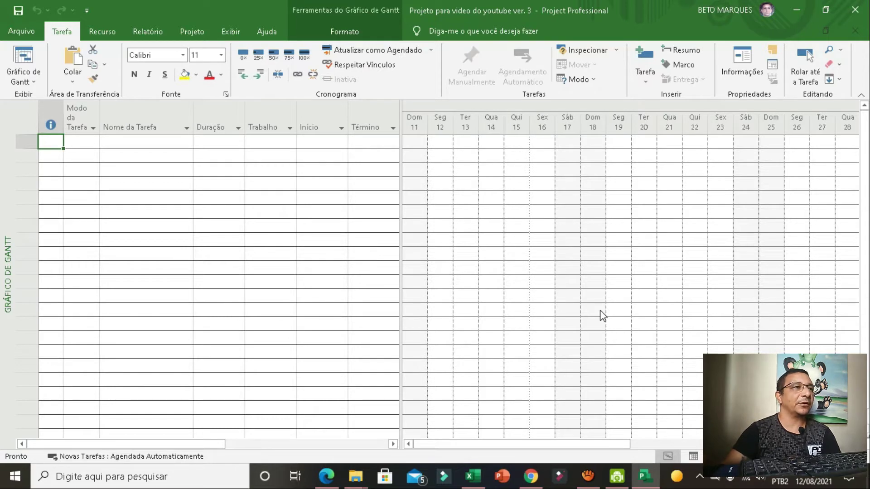
# Bring up Project's Open dialog through File > Abrir > Procurar
pyautogui.hotkey('alt', 'f')
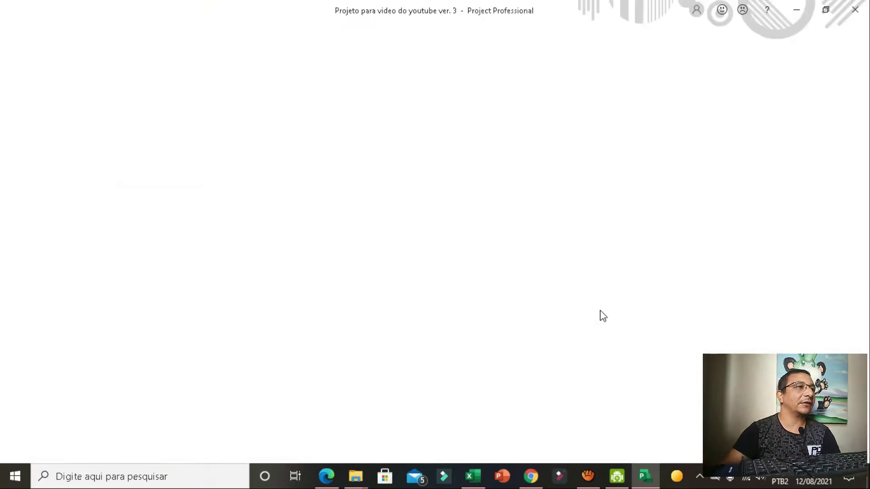
pyautogui.hotkey('ctrl', 'o')
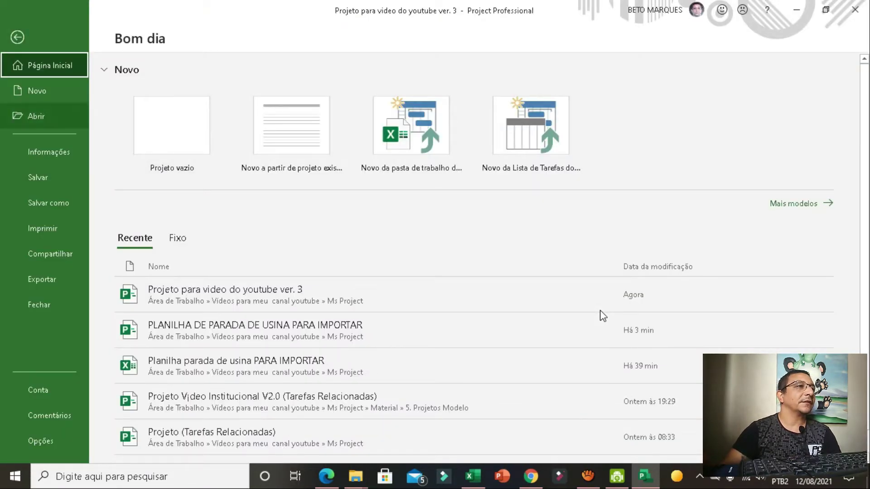
pyautogui.press('Down')
pyautogui.press('Down')
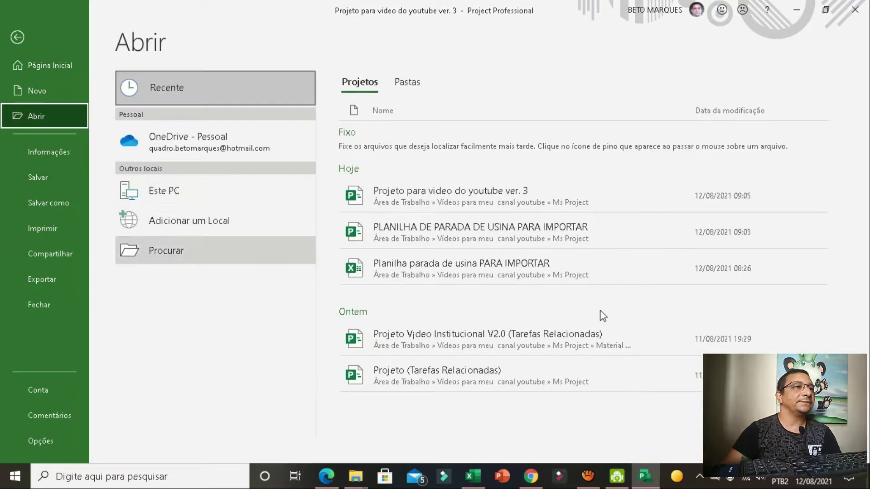
pyautogui.press('Return')
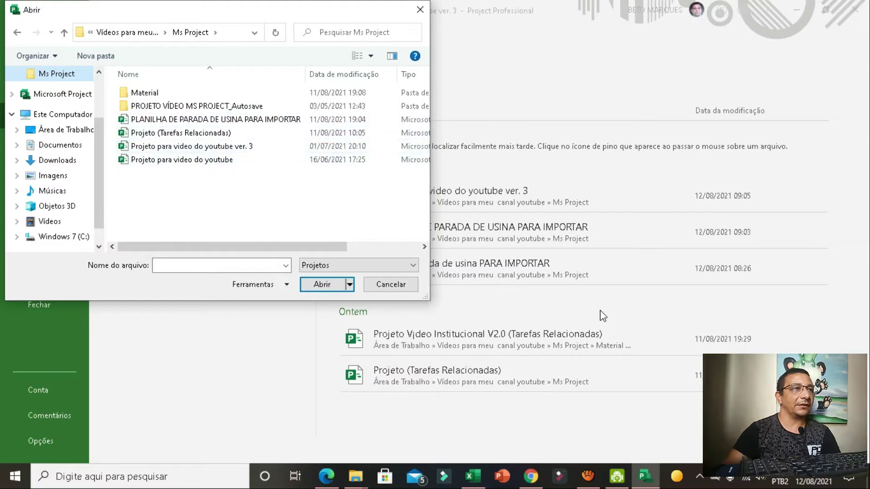
# List Todos os Arquivos and open the workbook Planilha parada de usina PARA IMPORTAR
pyautogui.hotkey('alt', 'Down')
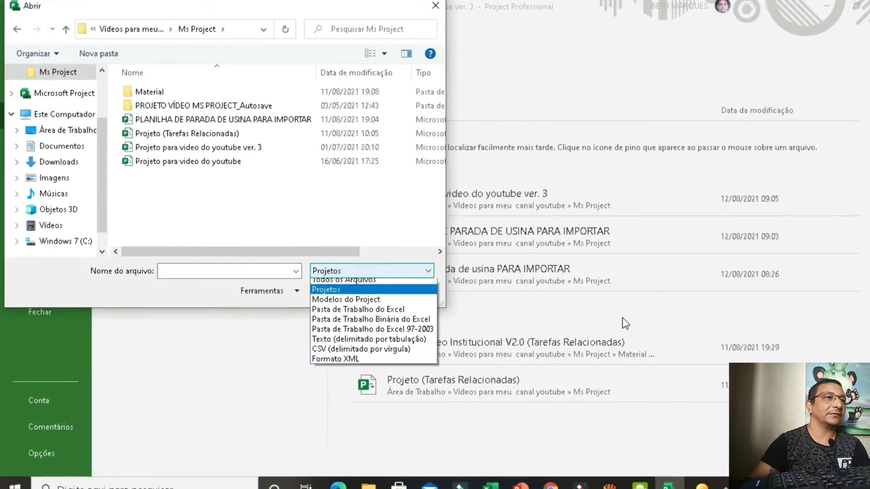
pyautogui.press('Up')
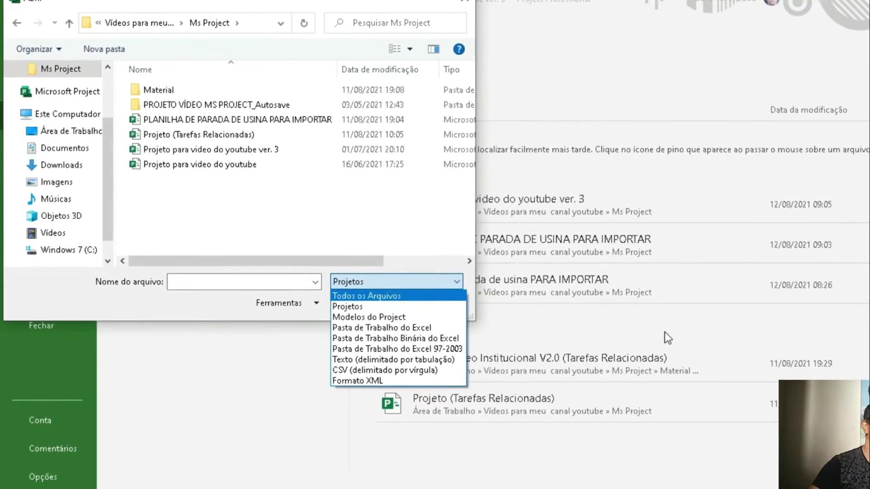
pyautogui.press('Return')
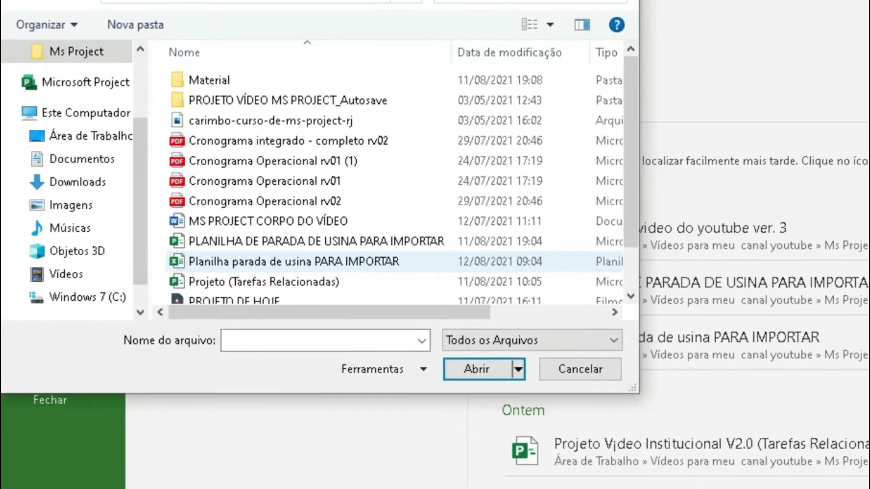
pyautogui.click(281, 255)
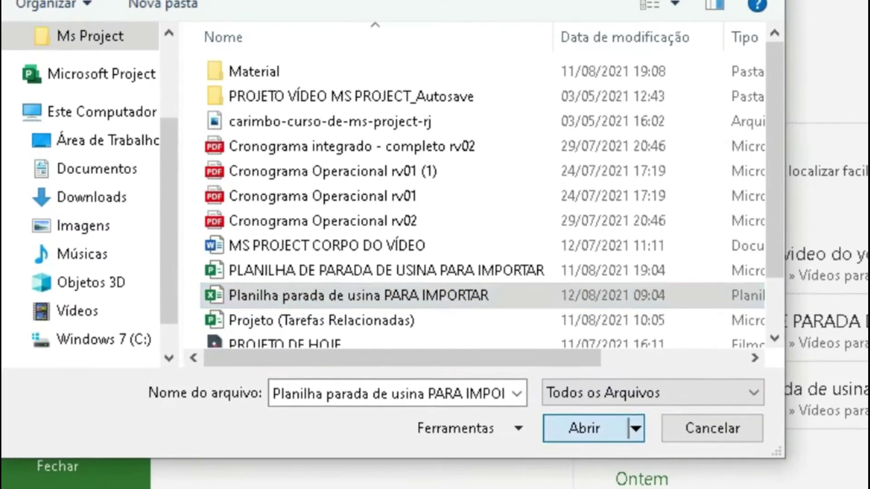
pyautogui.press('Return')
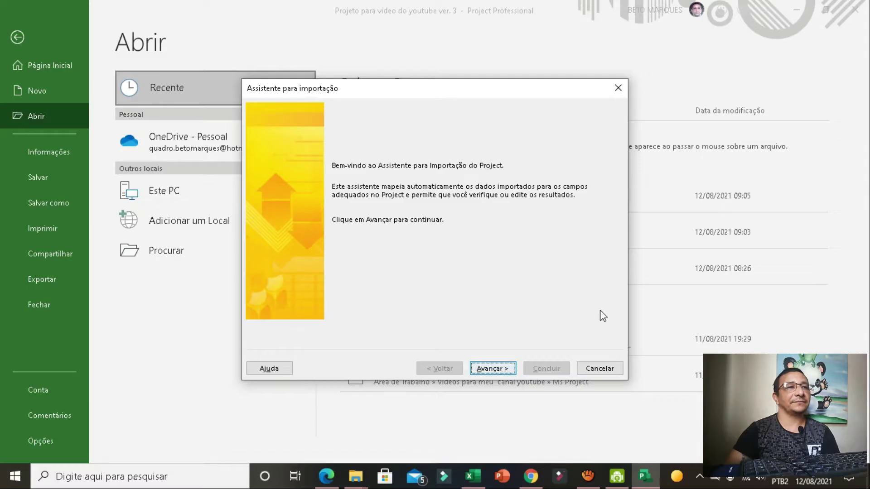
# Choose a new import map that appends the data to the active project
pyautogui.press('Return')
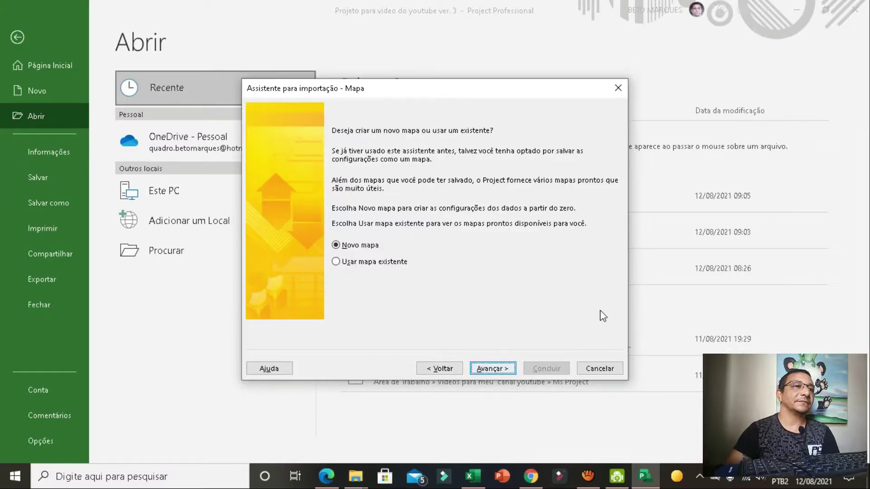
pyautogui.press('Return')
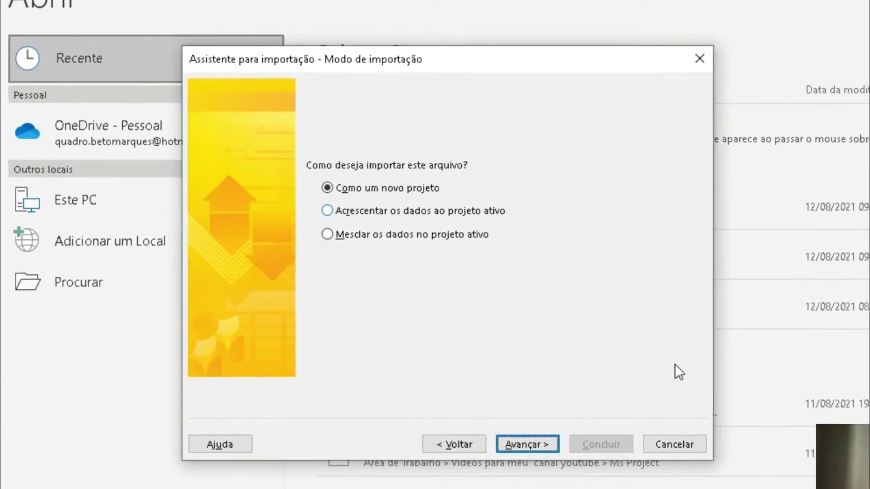
pyautogui.hotkey('alt', 'c')
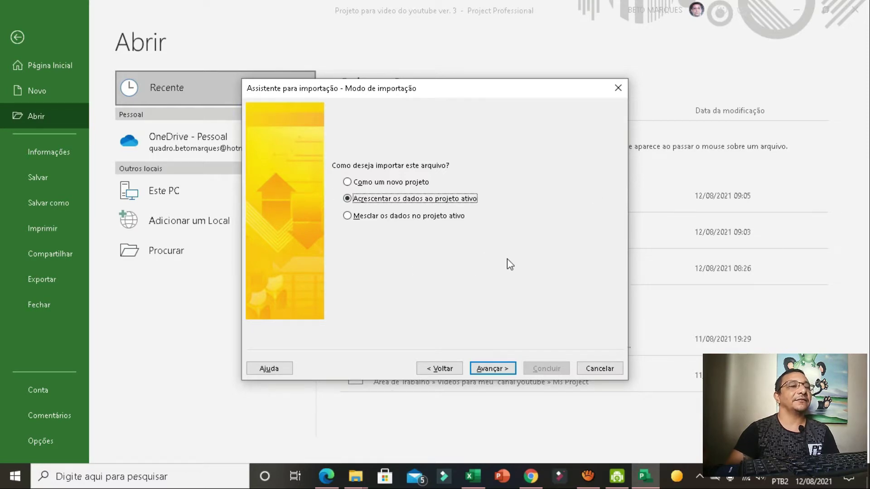
pyautogui.press('Return')
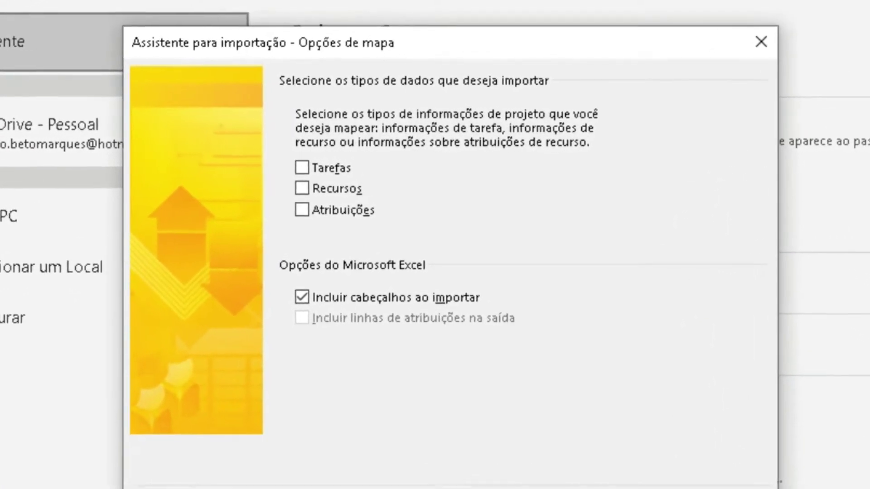
# Import task data from the Tarefas sheet, accept the field mapping and finish the import
pyautogui.press('space')
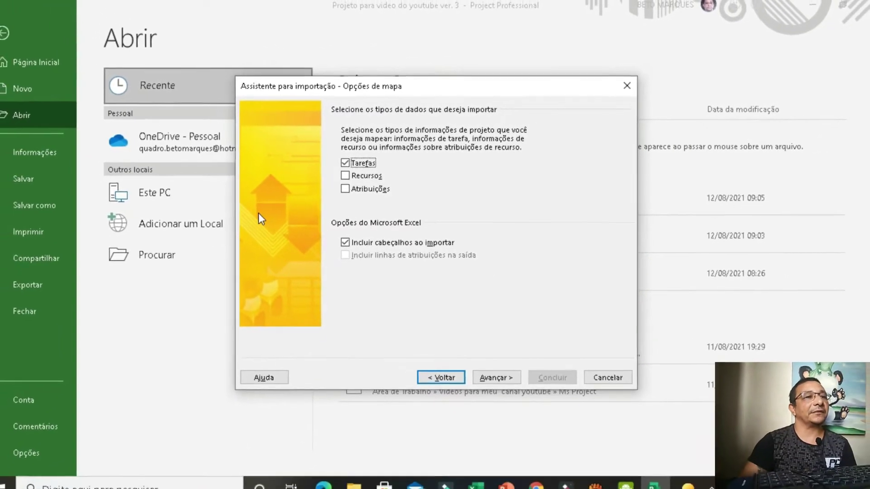
pyautogui.hotkey('alt', 'a')
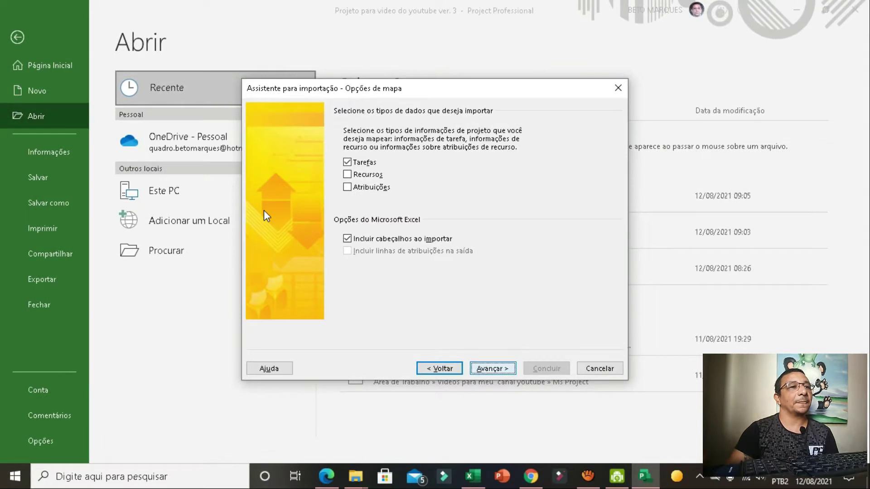
pyautogui.press('Return')
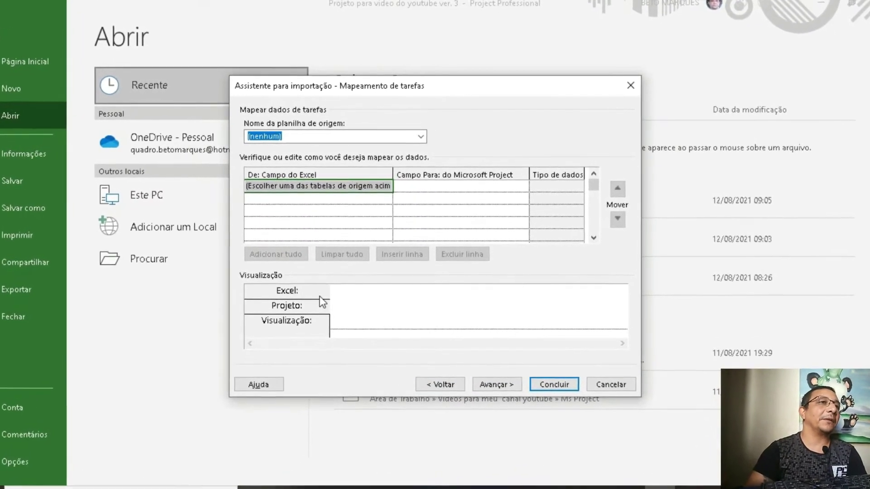
pyautogui.hotkey('alt', 'Down')
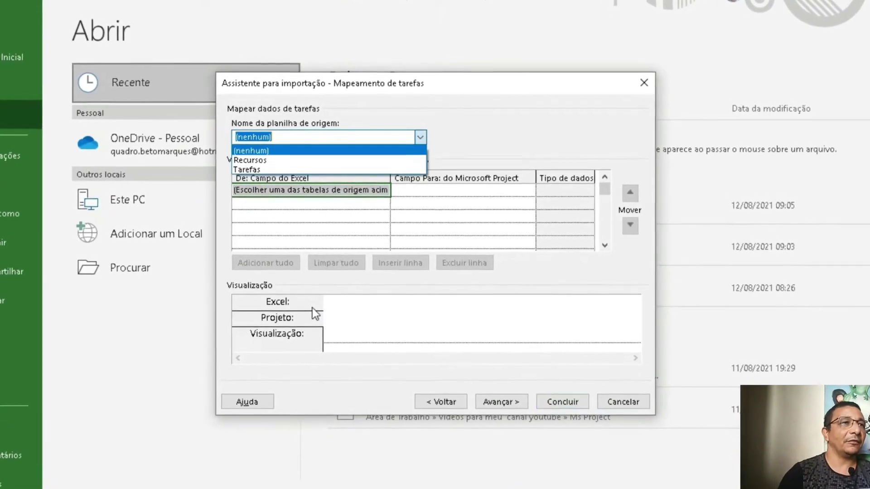
pyautogui.press('Down')
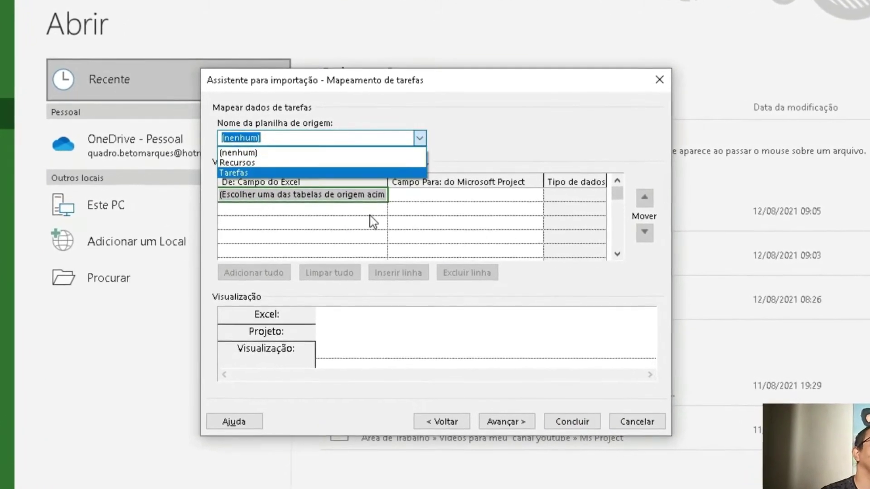
pyautogui.press('Return')
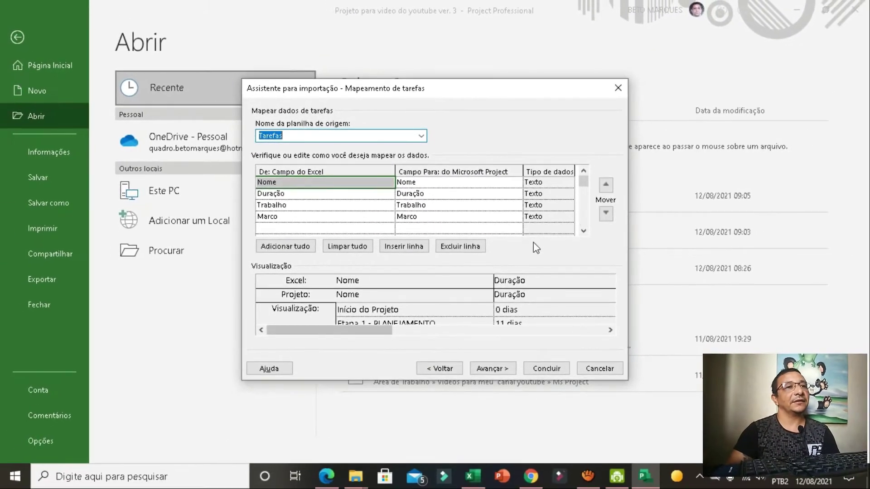
pyautogui.click(491, 371)
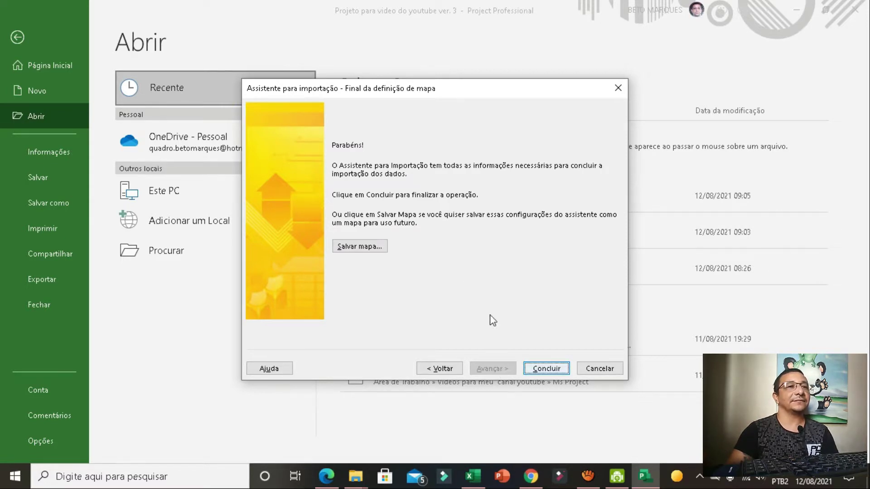
pyautogui.press('Return')
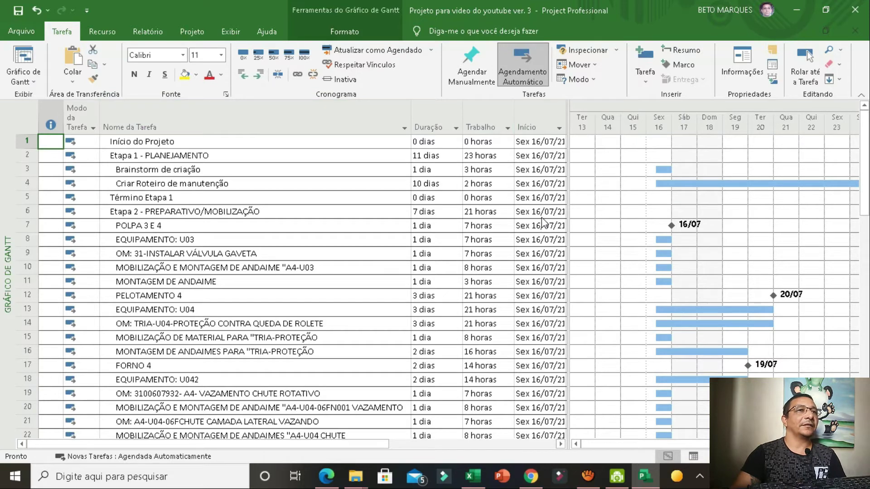
pyautogui.moveTo(569, 272); pyautogui.dragTo(691, 272)
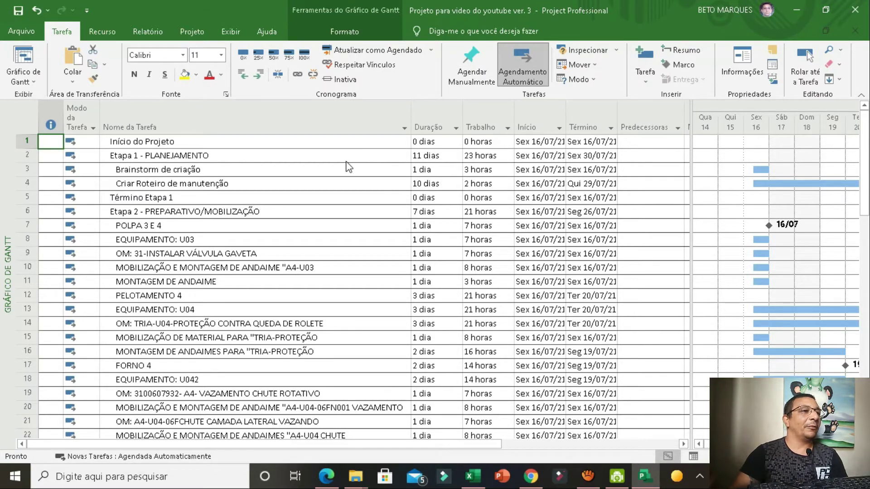
pyautogui.scroll(-1, 349, 167)
pyautogui.scroll(-2, 356, 213)
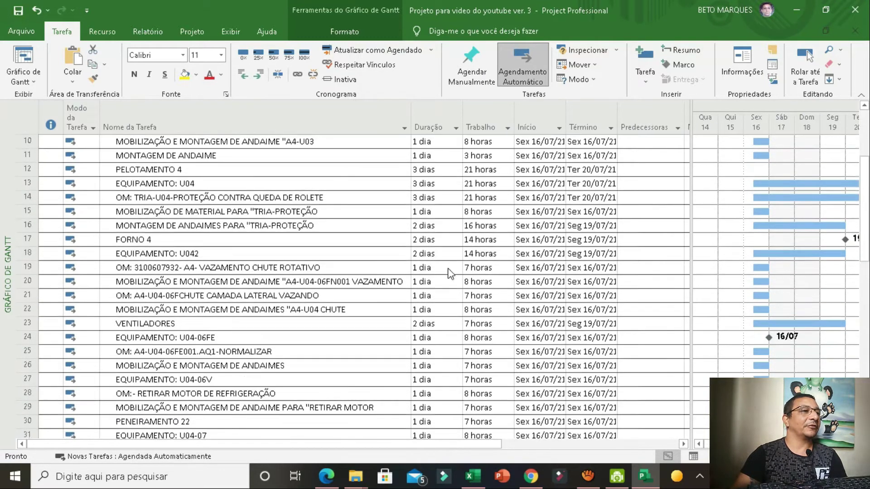
pyautogui.scroll(-2, 364, 269)
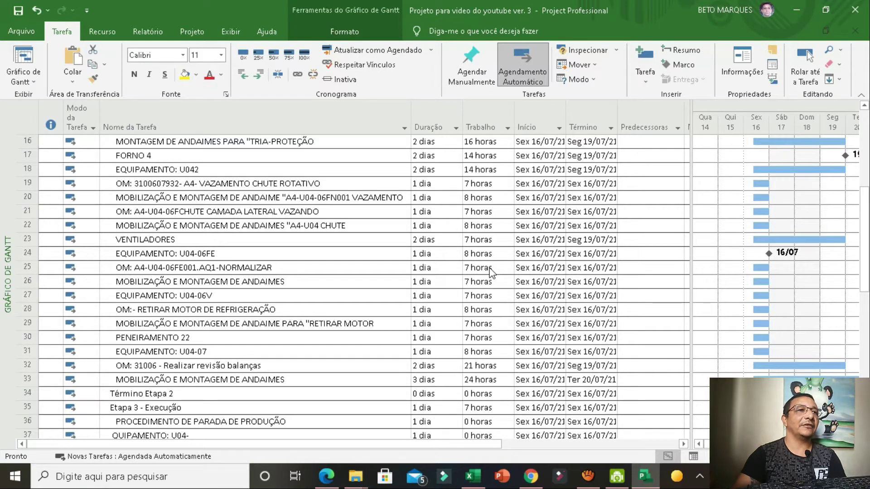
pyautogui.scroll(2, 491, 272)
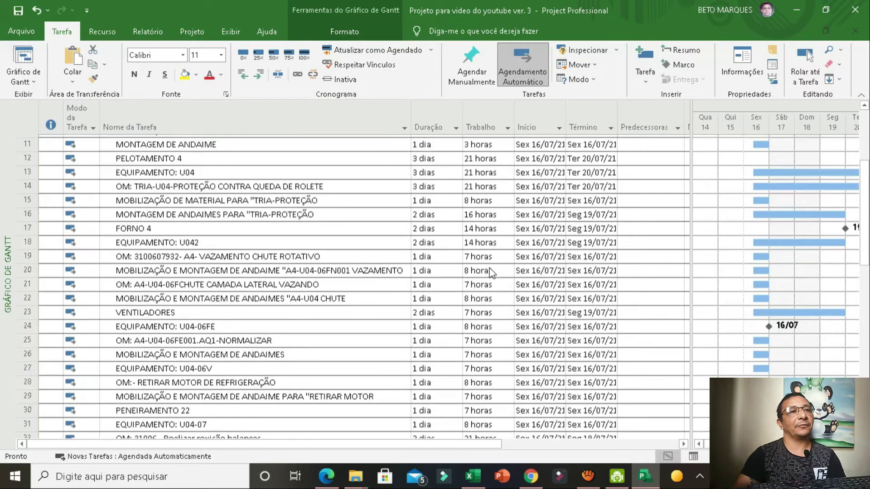
pyautogui.scroll(3, 492, 272)
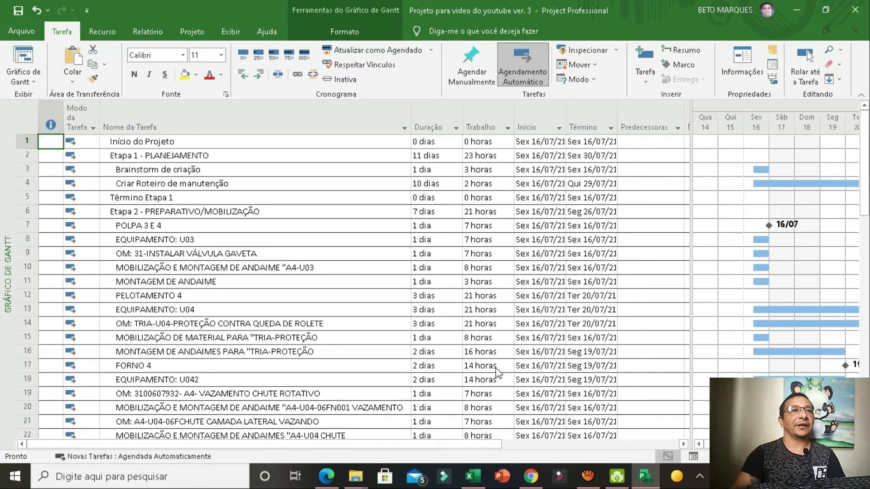
# Widen the Gantt chart, then bring back the Duração, Trabalho, Início and Término columns
pyautogui.moveTo(691, 322); pyautogui.dragTo(328, 322)
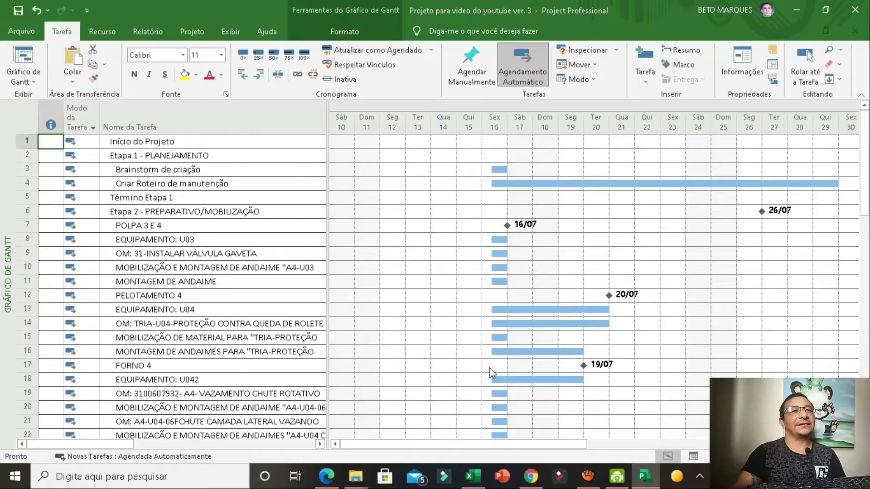
pyautogui.scroll(-4, 491, 363)
pyautogui.scroll(-6, 427, 316)
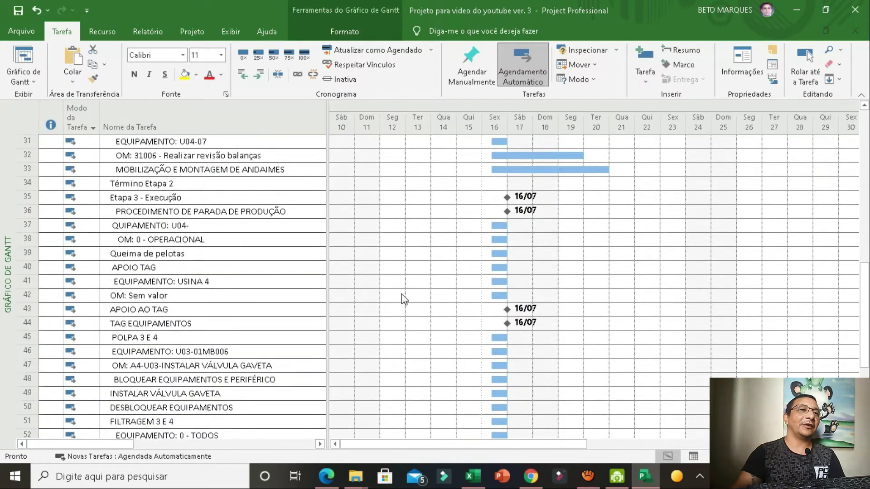
pyautogui.scroll(-3, 402, 297)
pyautogui.scroll(-6, 451, 225)
pyautogui.scroll(10, 451, 225)
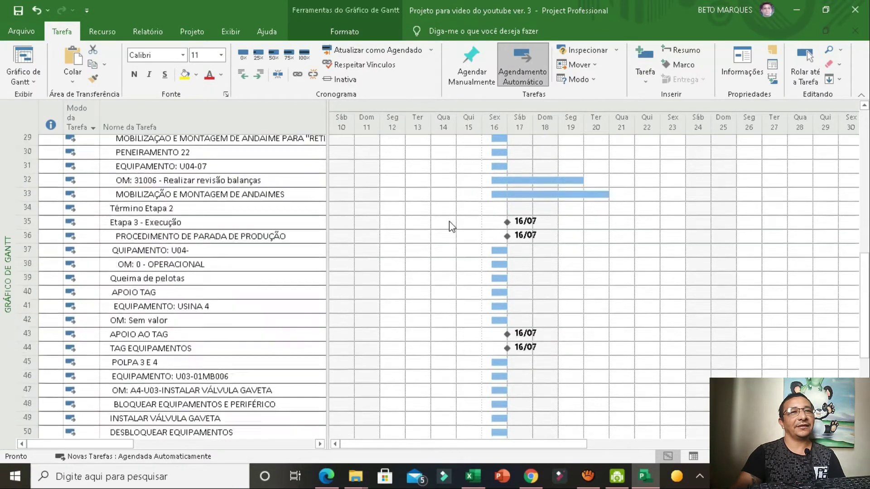
pyautogui.scroll(5, 366, 161)
pyautogui.scroll(2, 469, 203)
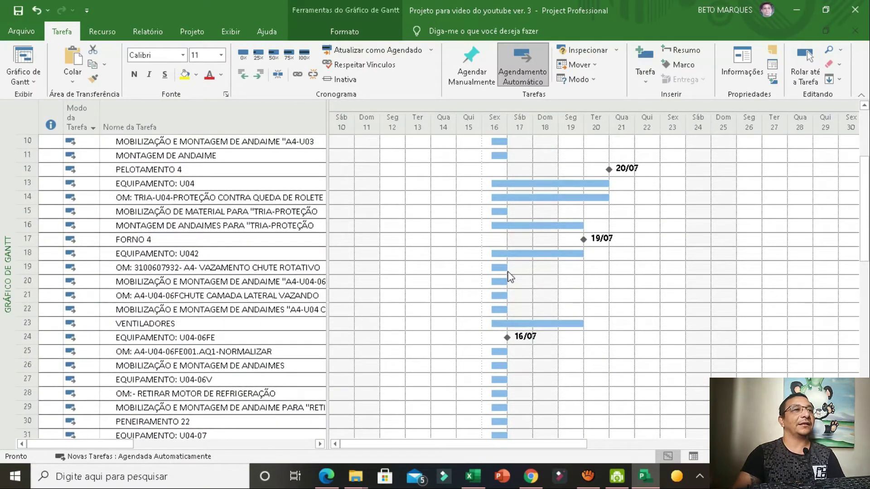
pyautogui.moveTo(326, 269); pyautogui.dragTo(460, 269)
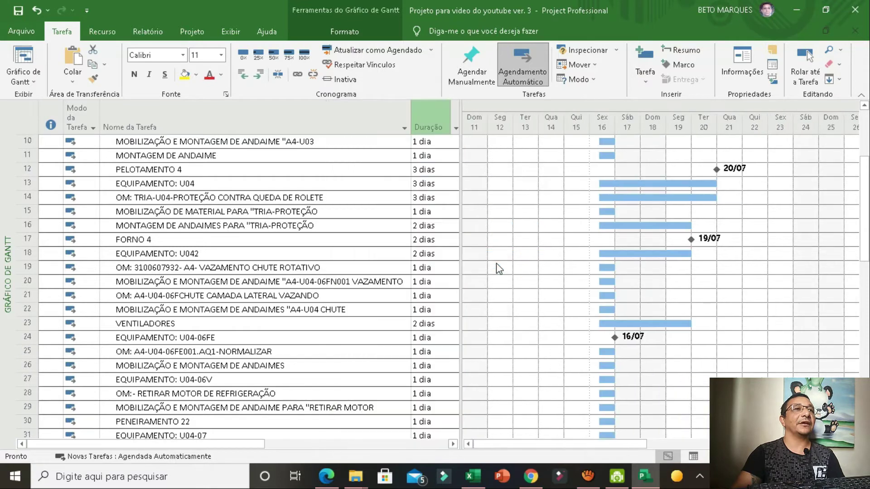
pyautogui.moveTo(460, 269); pyautogui.dragTo(732, 268)
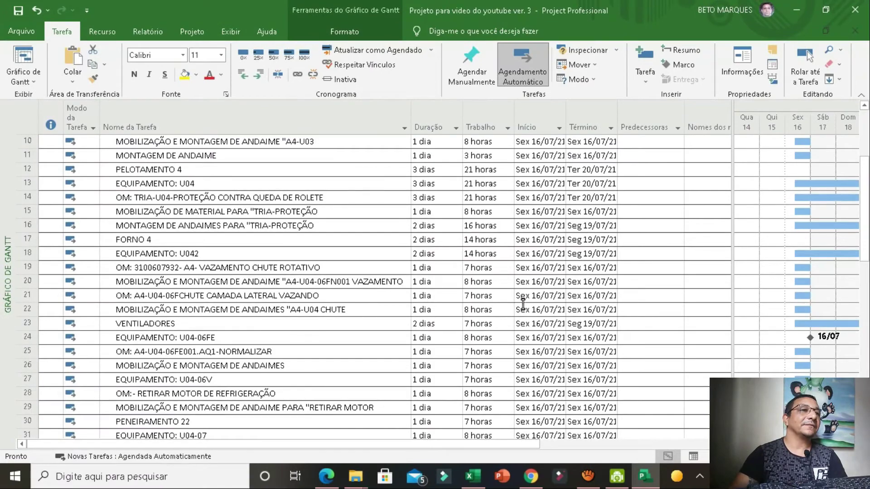
# Select the empty Nome da Tarefa row below task 62, then switch to Excel
pyautogui.scroll(-2, 454, 271)
pyautogui.scroll(-3, 435, 267)
pyautogui.scroll(-4, 430, 259)
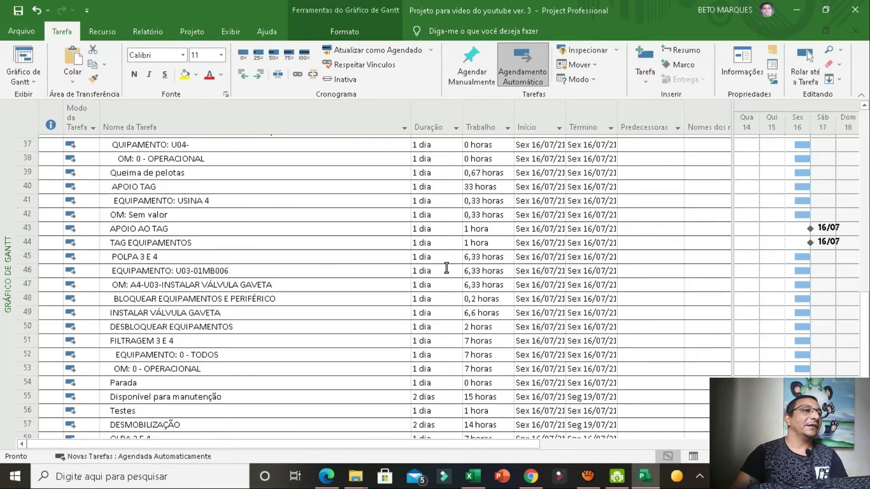
pyautogui.hotkey('ctrl', 'Home')
pyautogui.scroll(1, 458, 255)
pyautogui.scroll(-1, 499, 317)
pyautogui.scroll(-4, 524, 255)
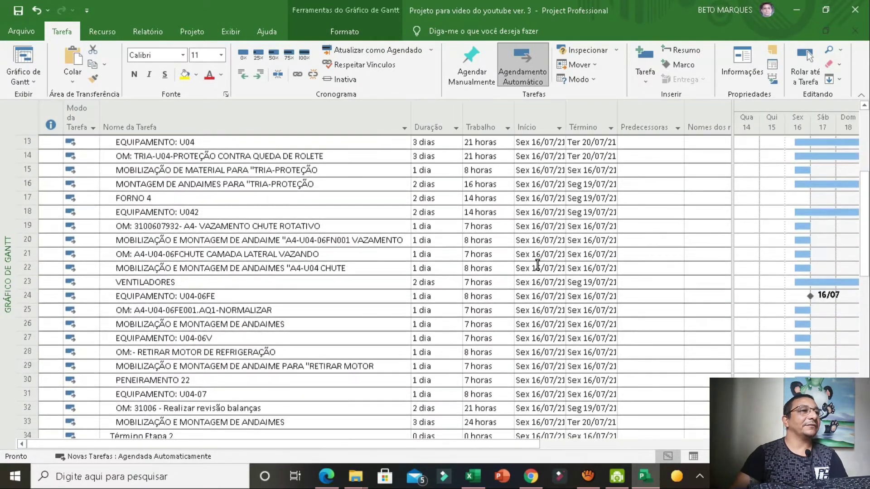
pyautogui.scroll(-6, 534, 275)
pyautogui.scroll(-6, 535, 275)
pyautogui.scroll(-5, 532, 276)
pyautogui.scroll(3, 532, 276)
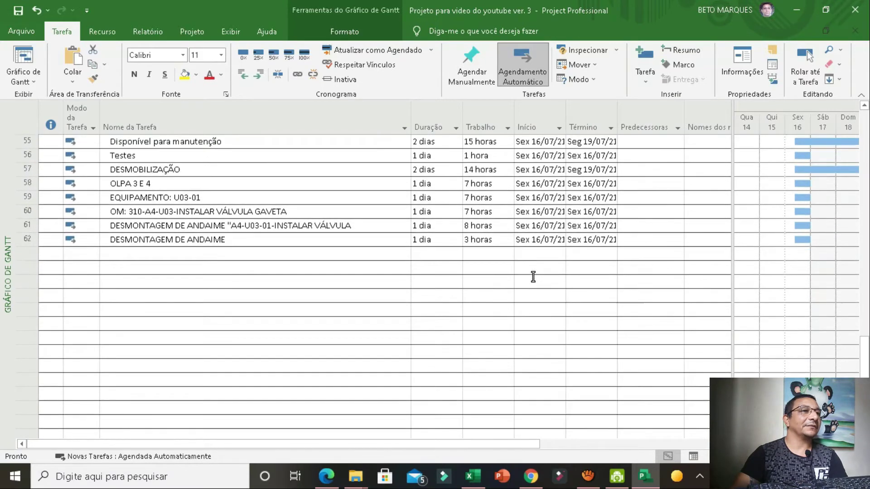
pyautogui.scroll(-1, 530, 279)
pyautogui.scroll(-1, 528, 280)
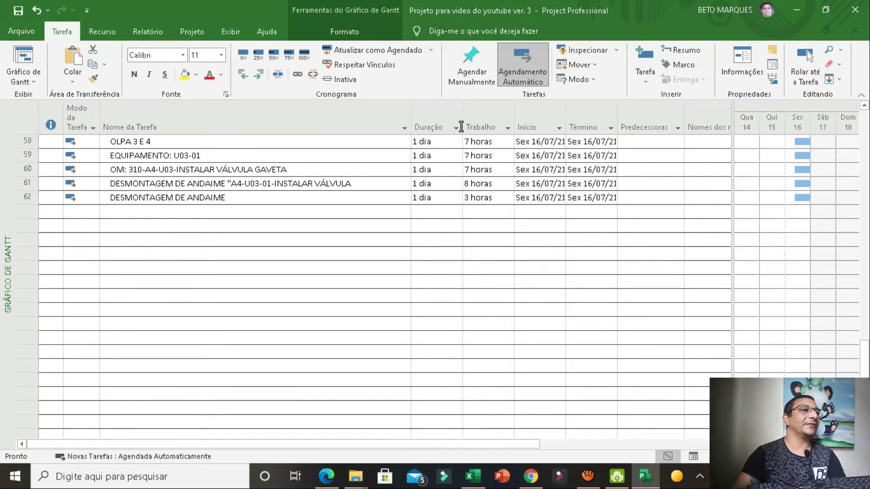
pyautogui.click(254, 239)
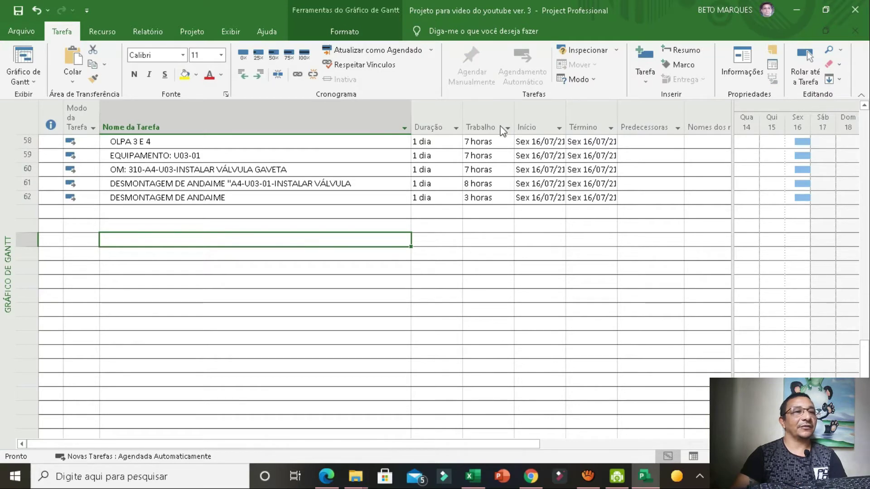
pyautogui.hotkey('alt', 'Tab')
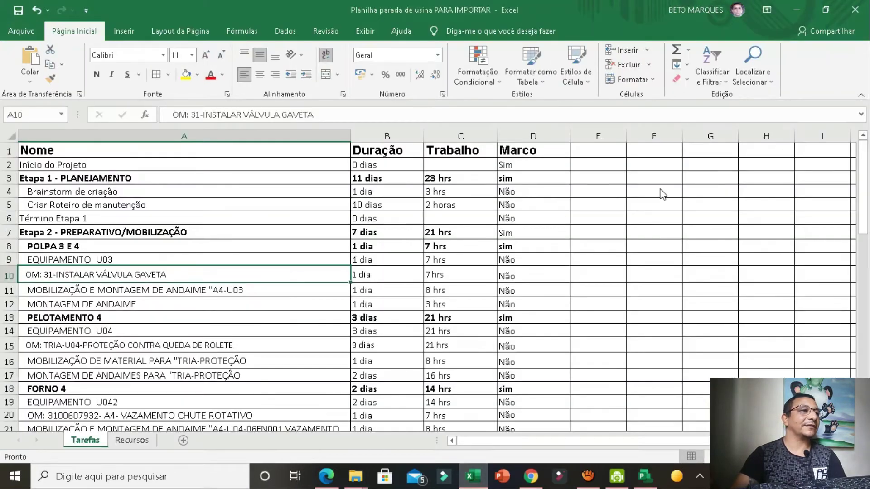
# Start selecting the task data from A1 across to the Trabalho column
pyautogui.hotkey('ctrl', 'Home')
pyautogui.hotkey('shift', 'Down')
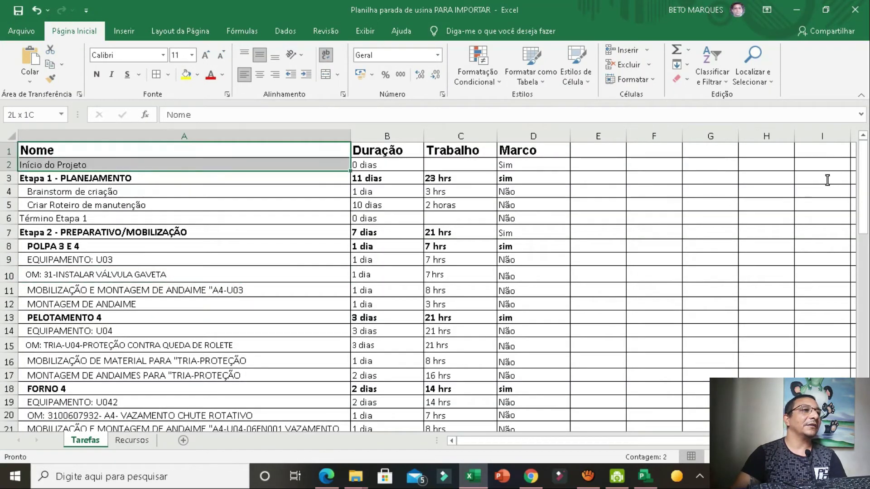
pyautogui.hotkey('shift', 'Right')
pyautogui.hotkey('shift', 'Right')
pyautogui.hotkey('shift', 'Down')
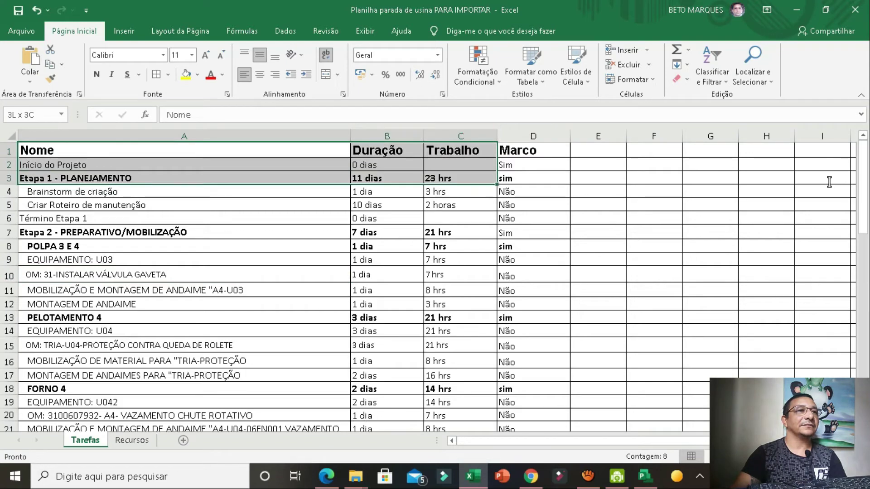
pyautogui.hotkey('shift', 'Right')
pyautogui.hotkey('shift', 'Down')
pyautogui.hotkey('shift', 'Down')
pyautogui.hotkey('shift', 'Down')
pyautogui.hotkey('shift', 'Down')
pyautogui.hotkey('shift', 'Down')
pyautogui.hotkey('shift', 'Down')
pyautogui.hotkey('shift', 'Down')
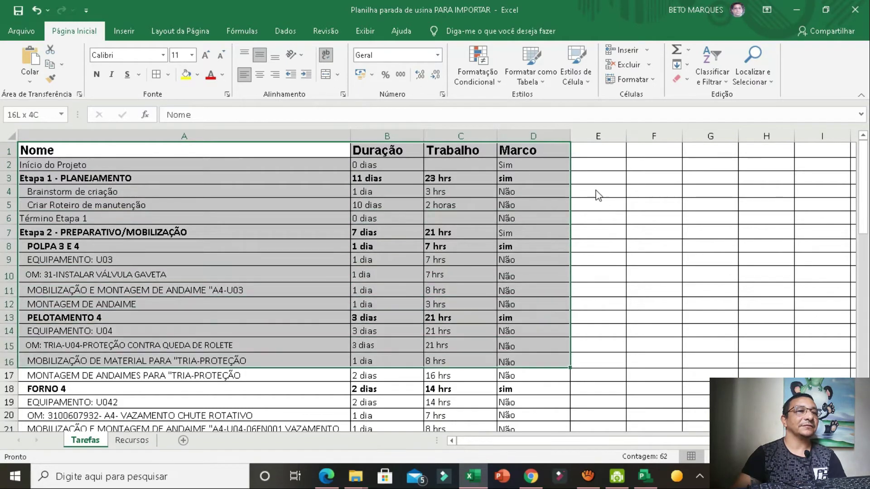
pyautogui.hotkey('shift', 'Down')
pyautogui.hotkey('shift', 'Down')
pyautogui.hotkey('shift', 'Down')
pyautogui.hotkey('shift', 'Down')
pyautogui.hotkey('shift', 'Down')
pyautogui.hotkey('shift', 'Down')
pyautogui.hotkey('shift', 'Down')
pyautogui.hotkey('shift', 'Down')
pyautogui.hotkey('shift', 'Down')
pyautogui.hotkey('shift', 'Down')
pyautogui.hotkey('shift', 'Down')
pyautogui.hotkey('shift', 'Down')
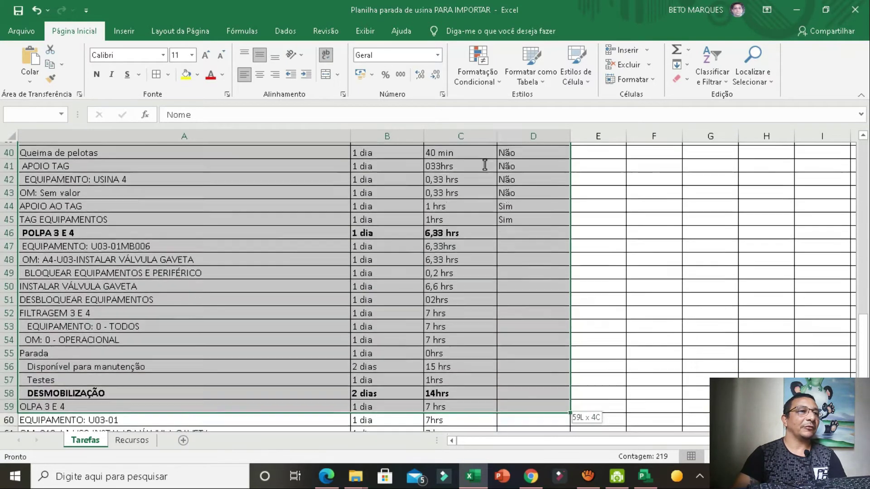
pyautogui.hotkey('shift', 'Down')
pyautogui.hotkey('shift', 'Down')
pyautogui.hotkey('shift', 'Down')
pyautogui.hotkey('shift', 'Down')
pyautogui.hotkey('shift', 'Down')
pyautogui.hotkey('shift', 'Down')
pyautogui.hotkey('shift', 'Down')
pyautogui.hotkey('shift', 'Down')
pyautogui.hotkey('shift', 'Down')
pyautogui.hotkey('shift', 'Down')
pyautogui.hotkey('shift', 'Down')
pyautogui.hotkey('shift', 'Down')
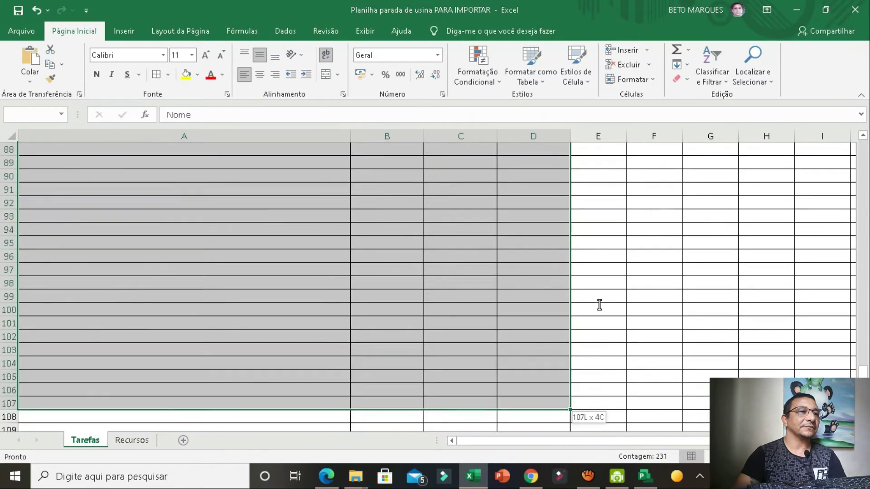
# Trim the selection to exactly A1:C63, copy it, and return to Project
pyautogui.scroll(-4, 600, 305)
pyautogui.hotkey('shift', 'Up')
pyautogui.hotkey('shift', 'Up')
pyautogui.hotkey('shift', 'Up')
pyautogui.hotkey('shift', 'Left')
pyautogui.hotkey('shift', 'Up')
pyautogui.hotkey('shift', 'Up')
pyautogui.hotkey('shift', 'Up')
pyautogui.hotkey('shift', 'Up')
pyautogui.hotkey('shift', 'Up')
pyautogui.hotkey('shift', 'Up')
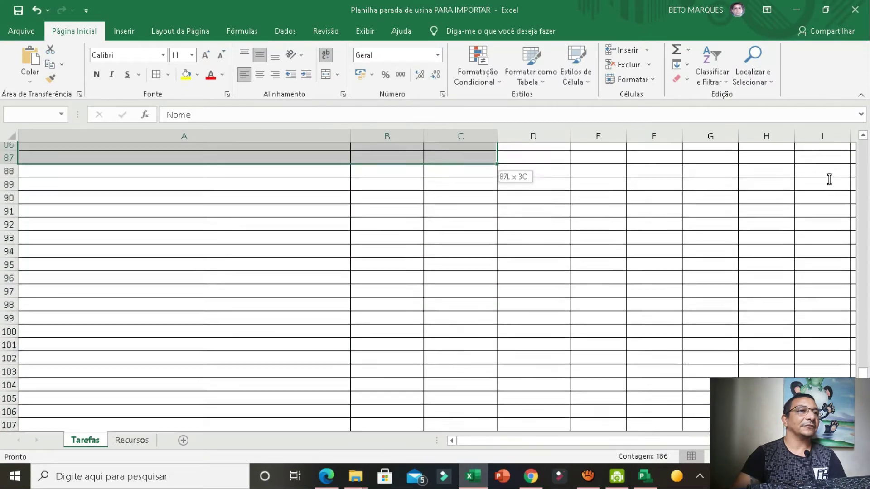
pyautogui.hotkey('shift', 'Up')
pyautogui.hotkey('shift', 'Up')
pyautogui.hotkey('shift', 'Up')
pyautogui.hotkey('shift', 'Up')
pyautogui.hotkey('shift', 'Up')
pyautogui.hotkey('shift', 'Up')
pyautogui.hotkey('shift', 'Up')
pyautogui.hotkey('shift', 'Up')
pyautogui.hotkey('shift', 'Up')
pyautogui.hotkey('shift', 'Up')
pyautogui.hotkey('shift', 'Up')
pyautogui.hotkey('shift', 'Up')
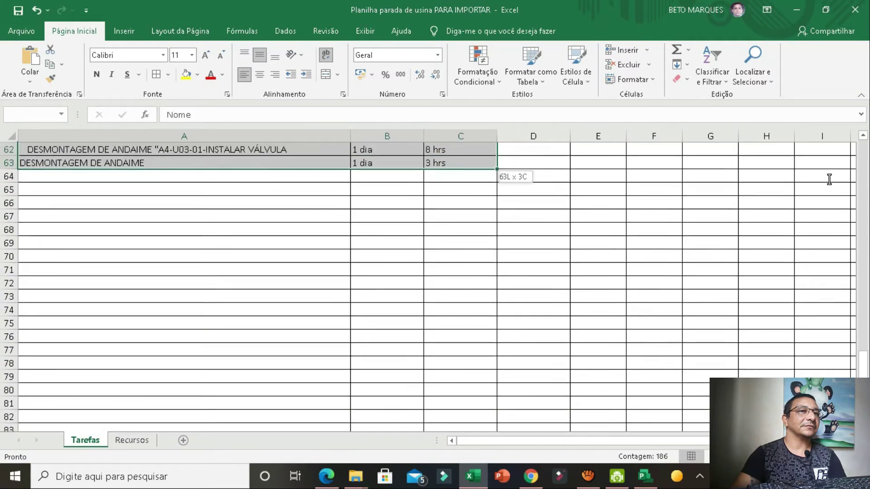
pyautogui.scroll(2, 830, 179)
pyautogui.scroll(2, 791, 200)
pyautogui.hotkey('shift', 'Up')
pyautogui.hotkey('shift', 'Up')
pyautogui.hotkey('shift', 'Up')
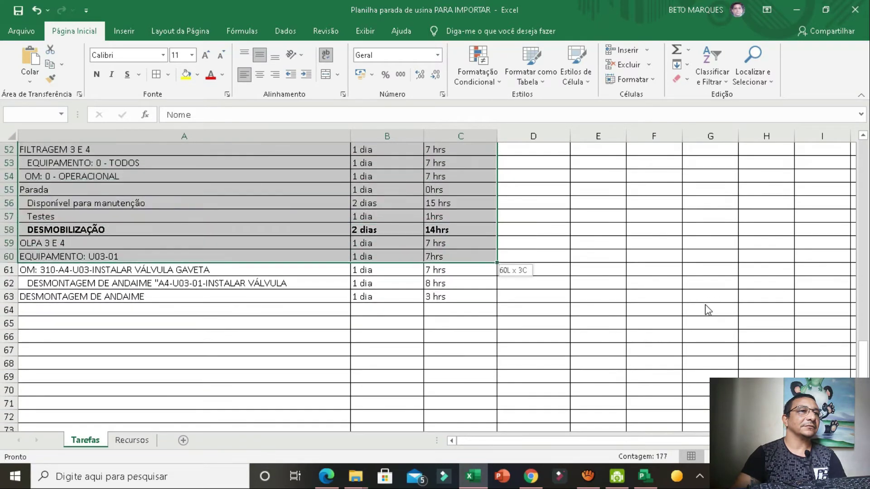
pyautogui.hotkey('shift', 'Down')
pyautogui.hotkey('shift', 'Down')
pyautogui.hotkey('shift', 'Down')
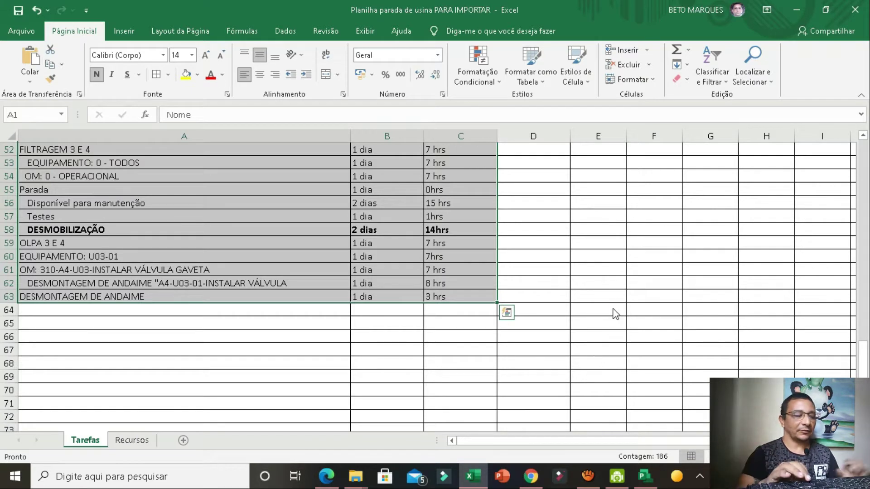
pyautogui.hotkey('ctrl', 'c')
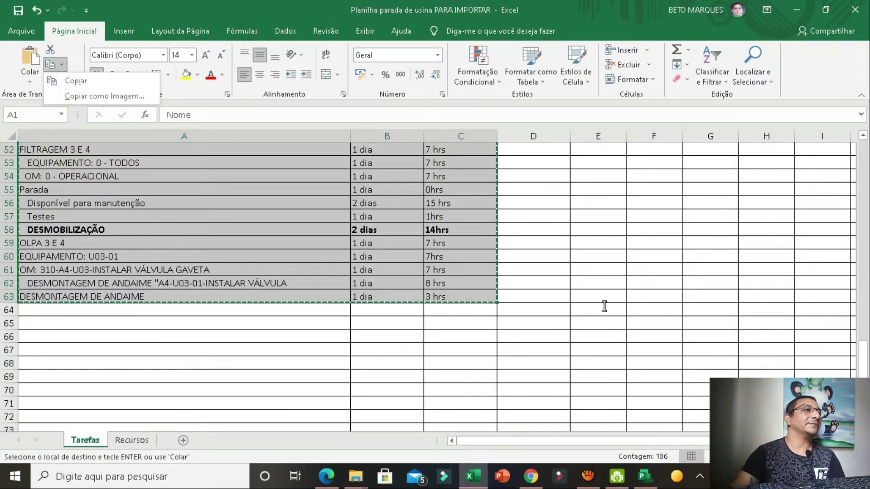
pyautogui.scroll(17, 598, 377)
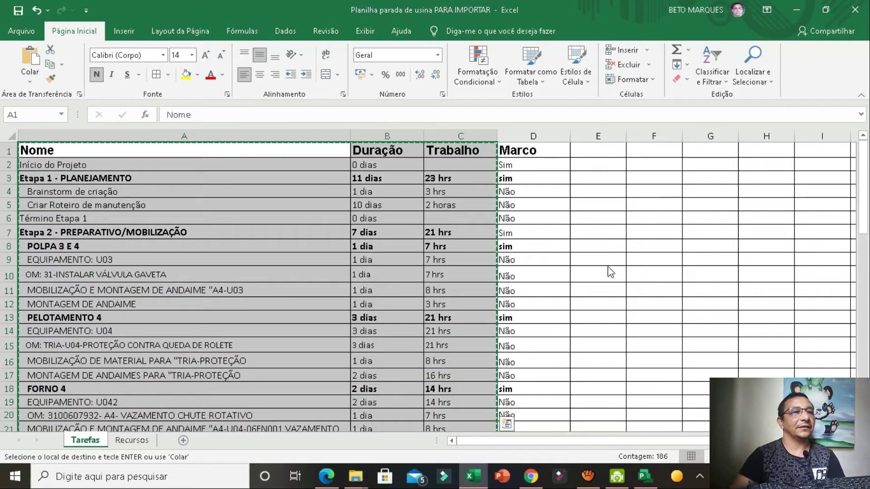
pyautogui.hotkey('alt', 'Tab')
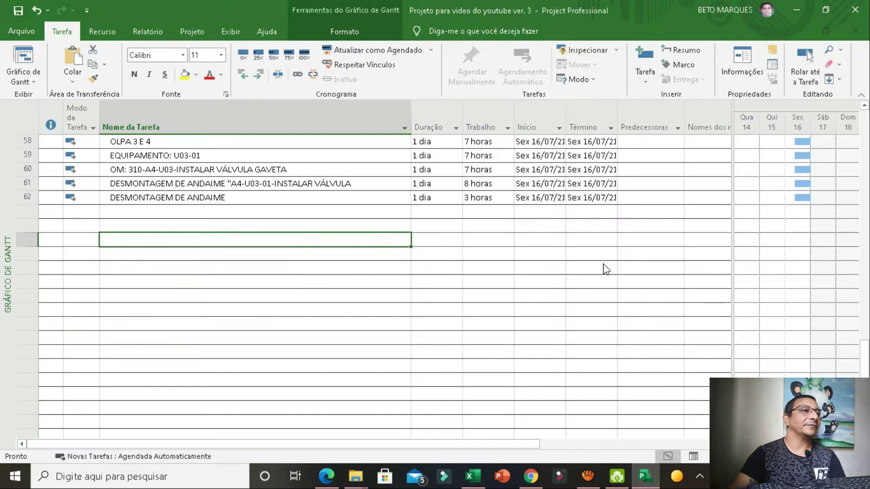
# Paste the copied Excel task list, answering Sim to keep pasting past the duration error
pyautogui.hotkey('ctrl', 'v')
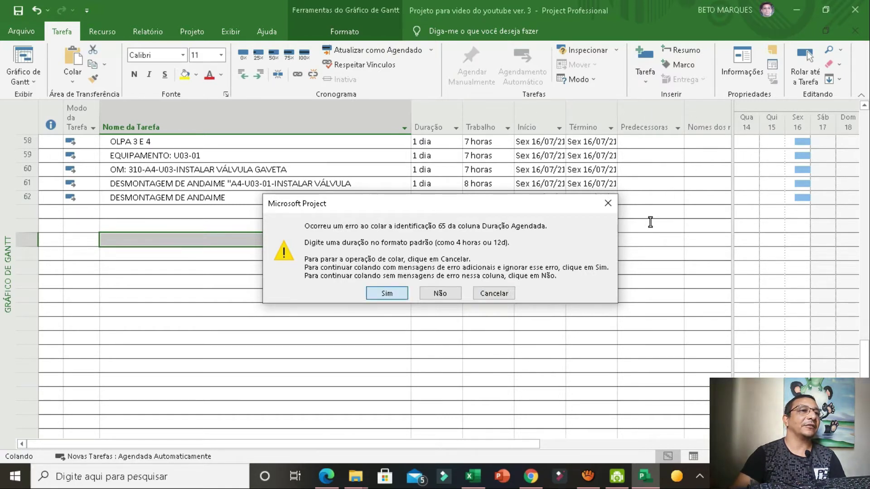
pyautogui.press('s')
pyautogui.press('s')
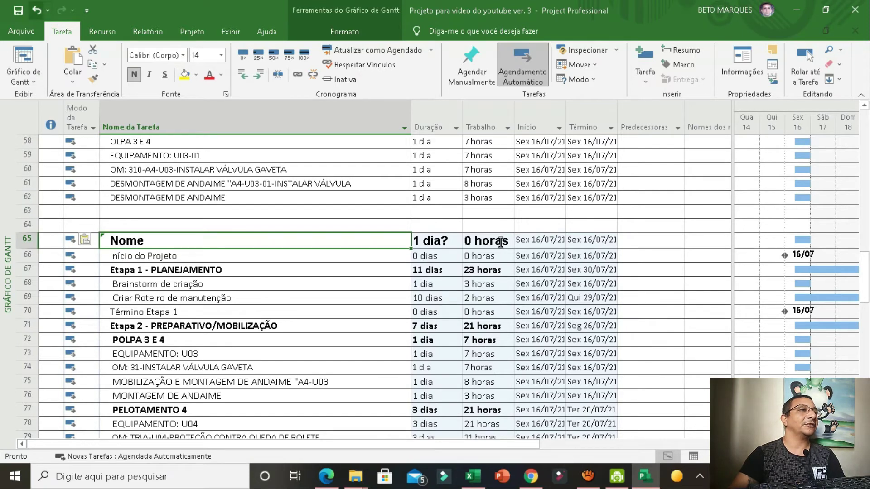
# Undo the duplicate pasted block of task rows
pyautogui.hotkey('ctrl', 'z')
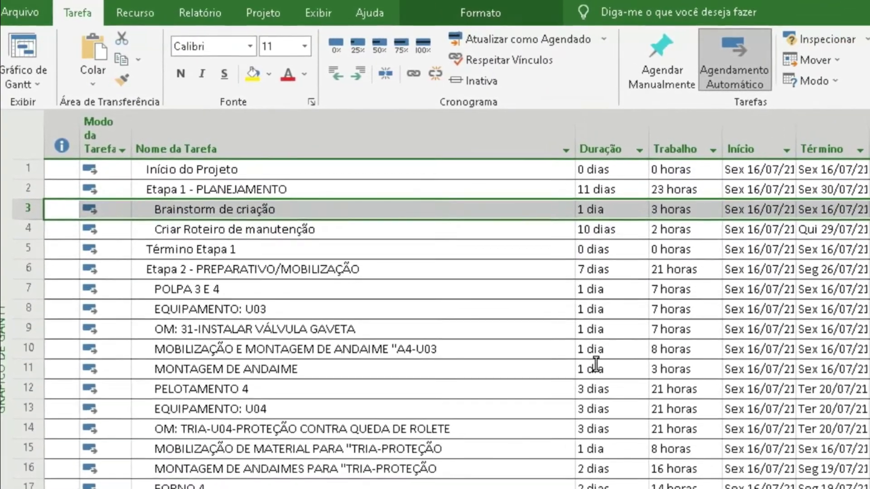
# Indent Brainstorm de criação and Criar Roteiro de manutenção under Etapa 1 - PLANEJAMENTO
pyautogui.hotkey('shift', 'Down')
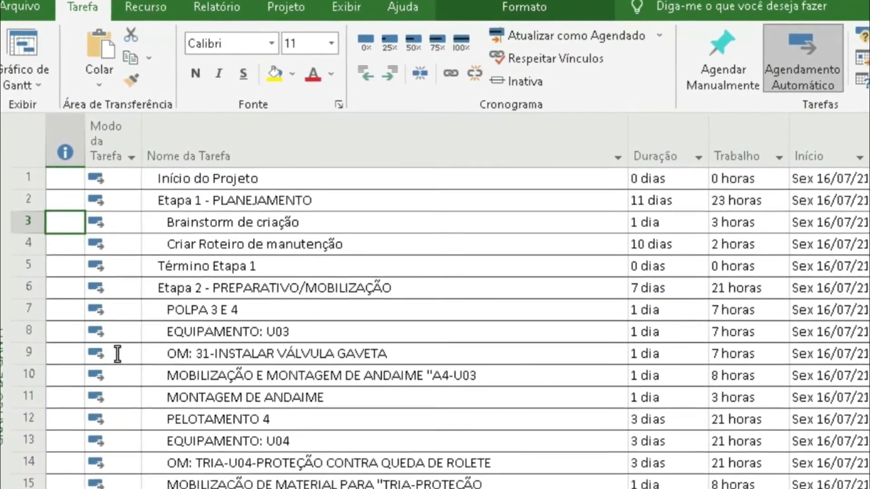
pyautogui.hotkey('shift', 'Up')
pyautogui.hotkey('shift', 'space')
pyautogui.hotkey('shift', 'Down')
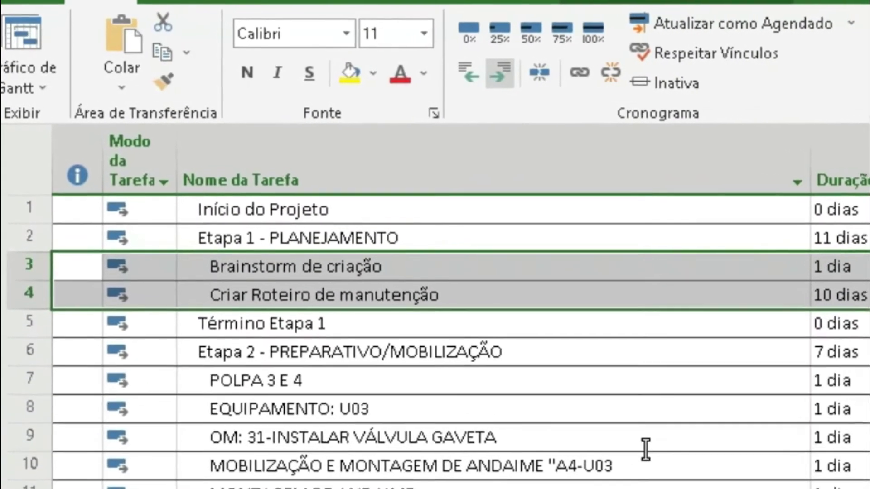
pyautogui.hotkey('alt', 'shift', 'Right')
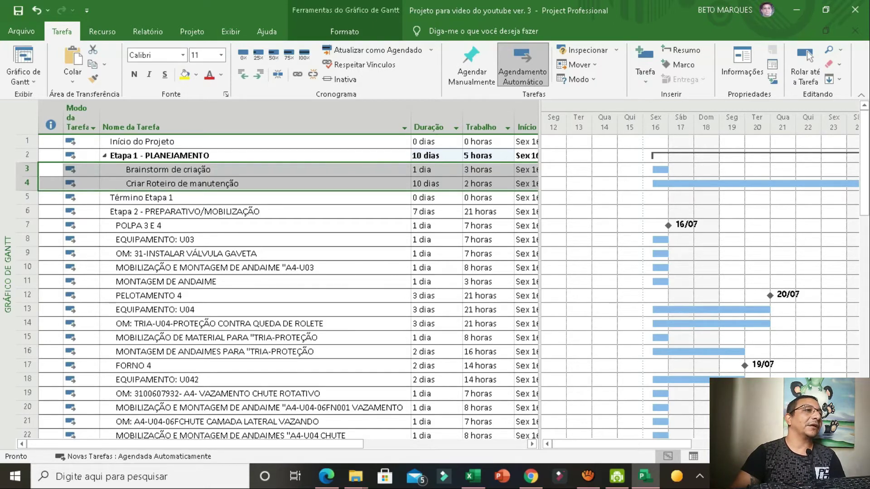
# Collapse the Etapa 1 - PLANEJAMENTO summary to one 10 dias, 5 horas row, hiding its two subtasks
pyautogui.press('Up')
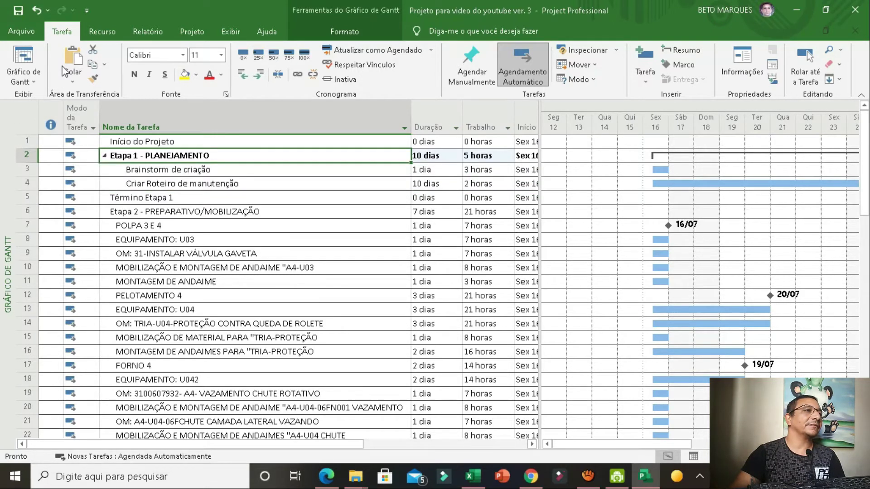
pyautogui.hotkey('alt', 'shift', '-')
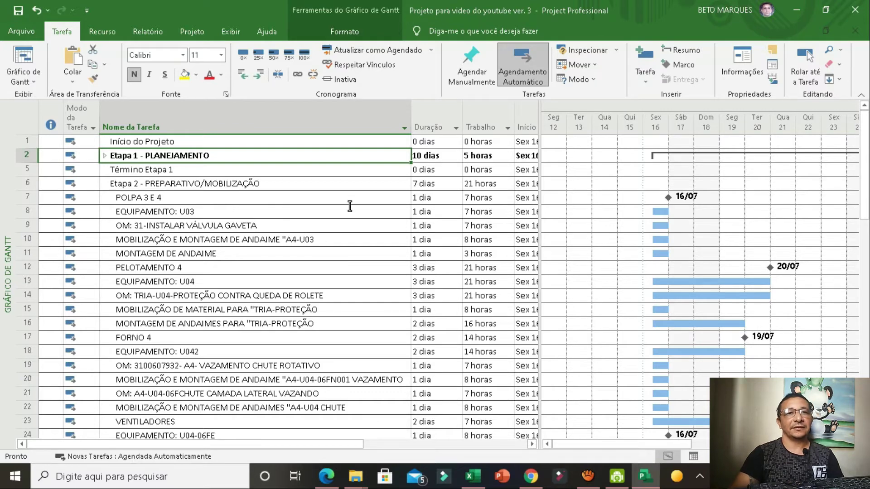
pyautogui.scroll(-1, 350, 206)
pyautogui.scroll(-2, 350, 206)
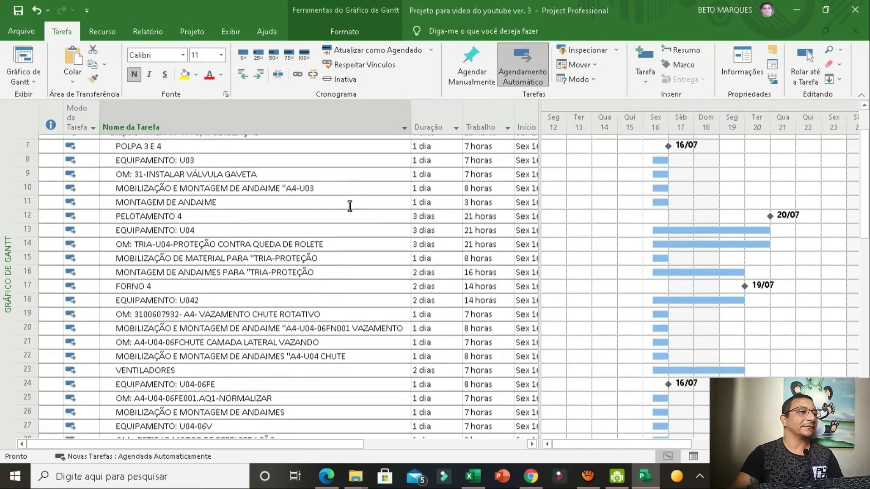
pyautogui.scroll(-1, 350, 206)
pyautogui.scroll(-1, 349, 206)
pyautogui.scroll(-1, 350, 206)
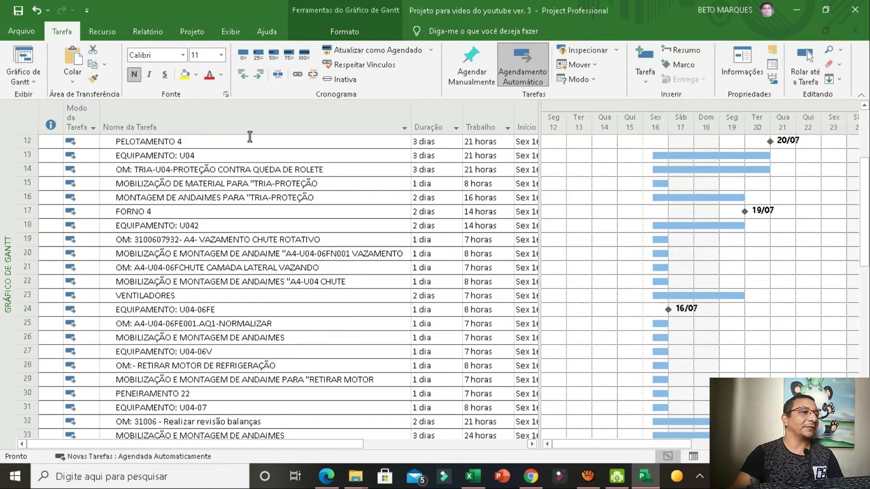
pyautogui.scroll(-1, 222, 146)
pyautogui.scroll(-1, 183, 149)
pyautogui.scroll(-2, 408, 145)
pyautogui.scroll(-2, 500, 151)
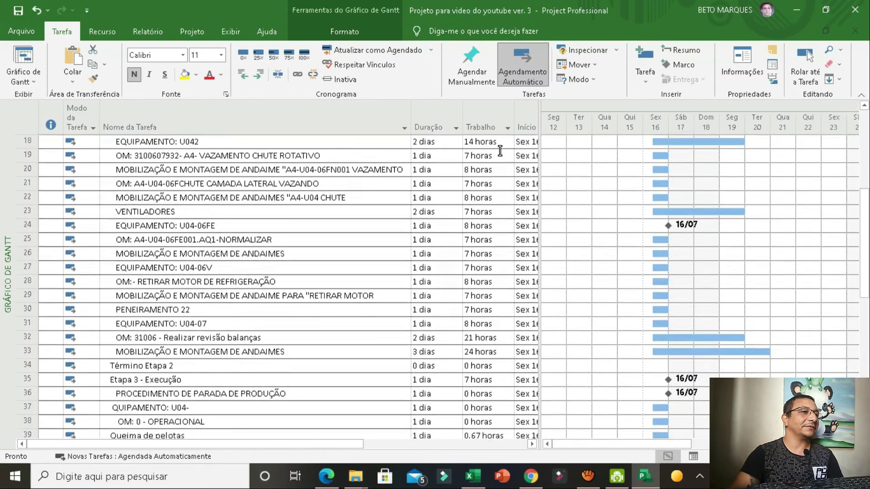
pyautogui.scroll(-1, 453, 154)
pyautogui.scroll(-2, 318, 163)
pyautogui.scroll(-1, 195, 169)
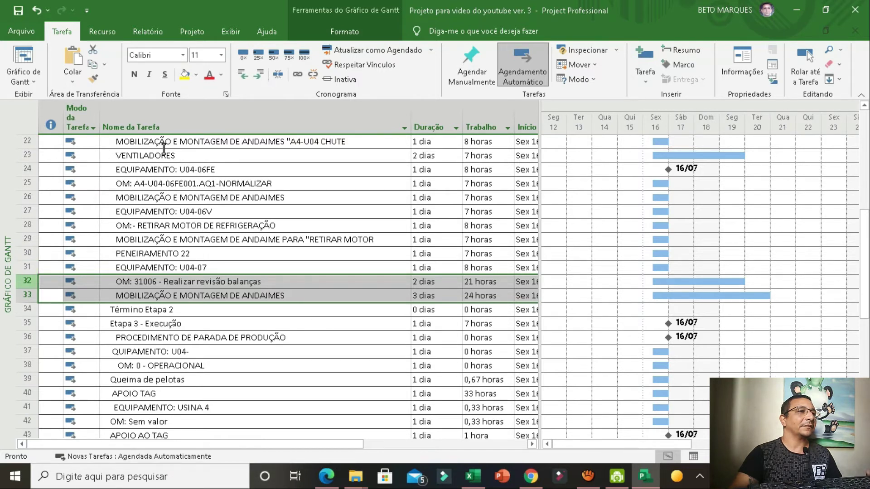
# Indent rows 31–33 under PENEIRAMENTO 22, then select the rows above it up toward row 24
pyautogui.hotkey('shift', 'Up')
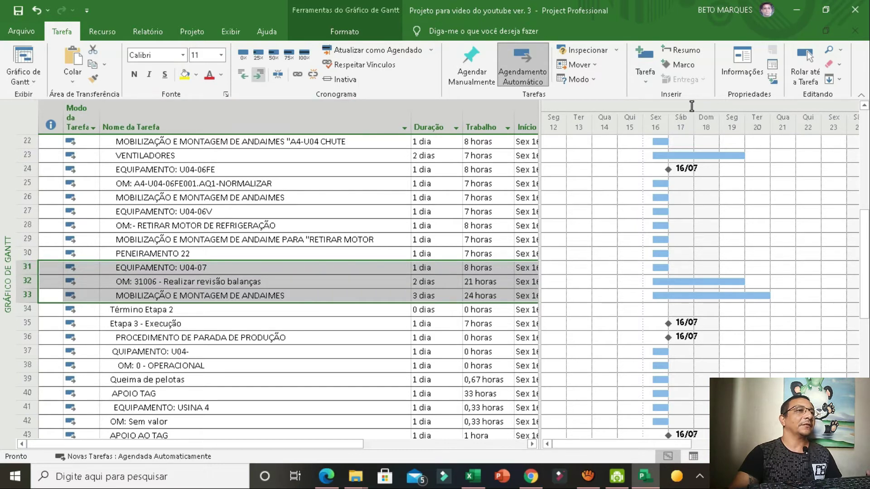
pyautogui.hotkey('alt', 'shift', 'Right')
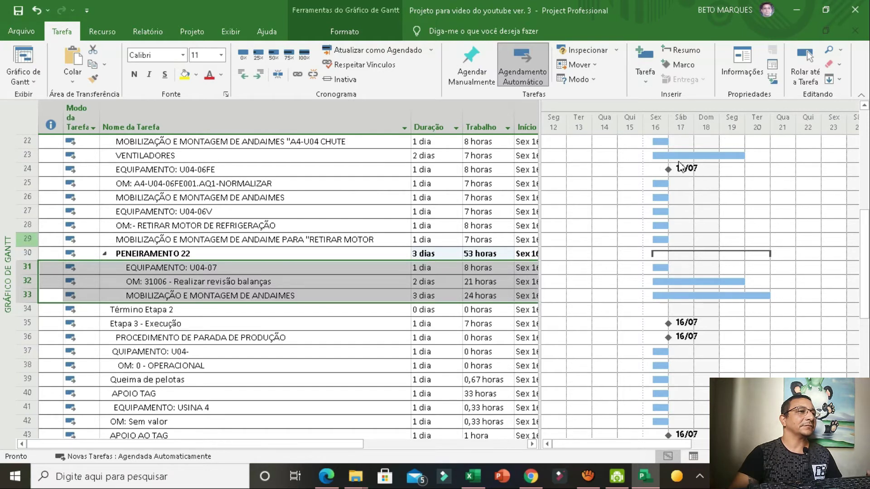
pyautogui.press('Up')
pyautogui.press('Up')
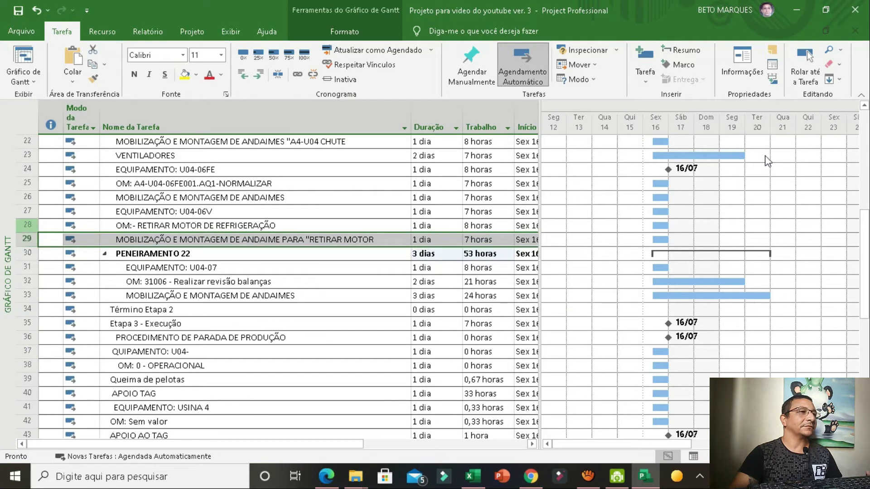
pyautogui.hotkey('shift', 'Up')
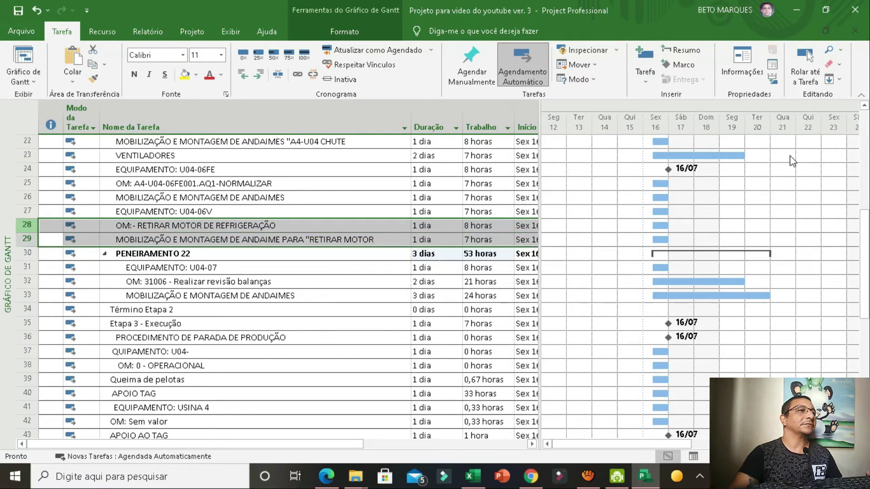
pyautogui.hotkey('shift', 'Up')
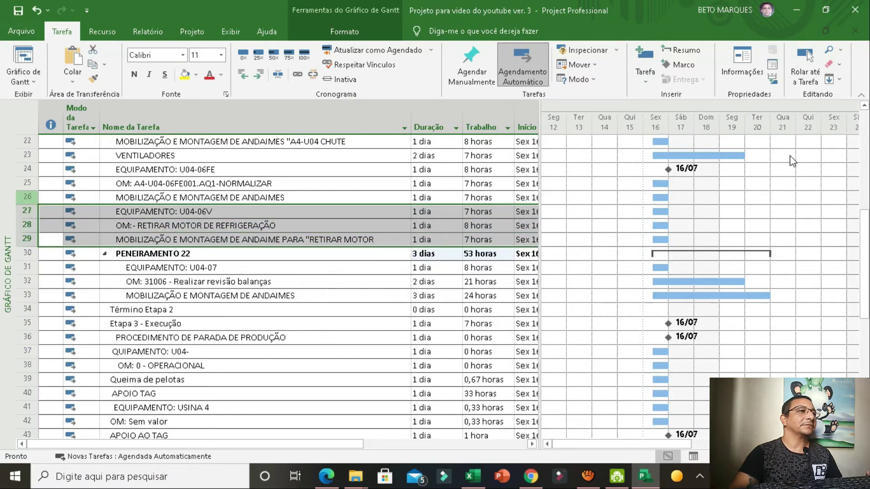
pyautogui.hotkey('shift', 'Up')
pyautogui.hotkey('shift', 'Up')
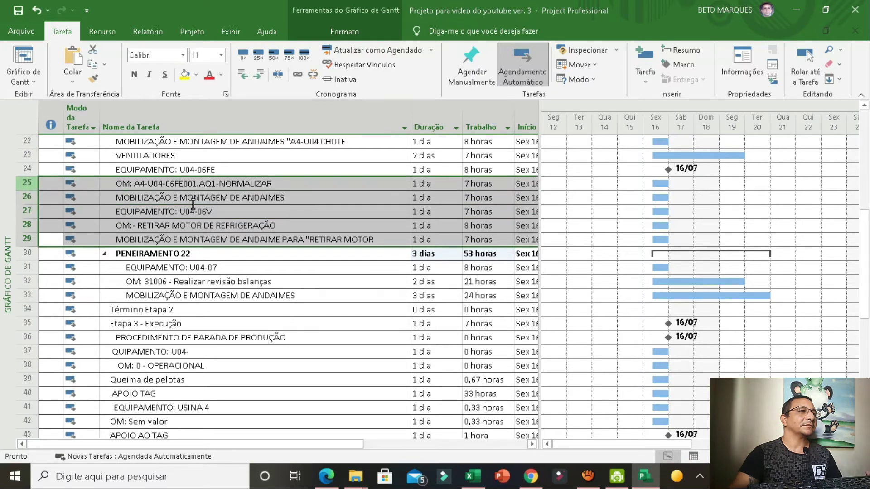
pyautogui.hotkey('shift', 'Up')
pyautogui.hotkey('shift', 'Up')
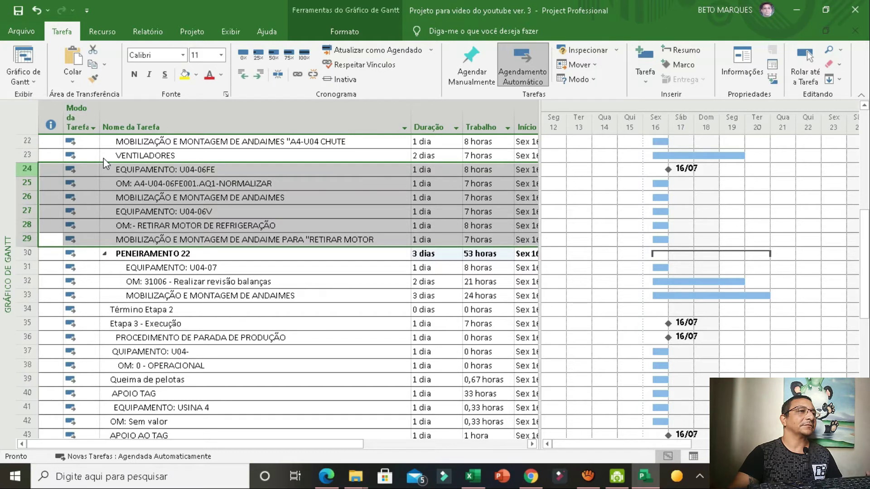
# Indent rows 24–29 under VENTILADORES, making it a 1 dia, 44 horas summary task
pyautogui.hotkey('alt', 'shift', 'Right')
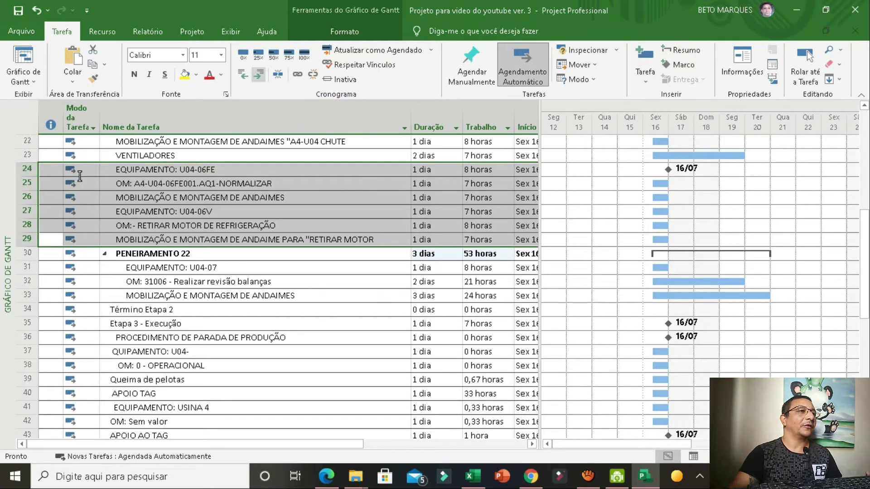
pyautogui.hotkey('alt', 'shift', 'Right')
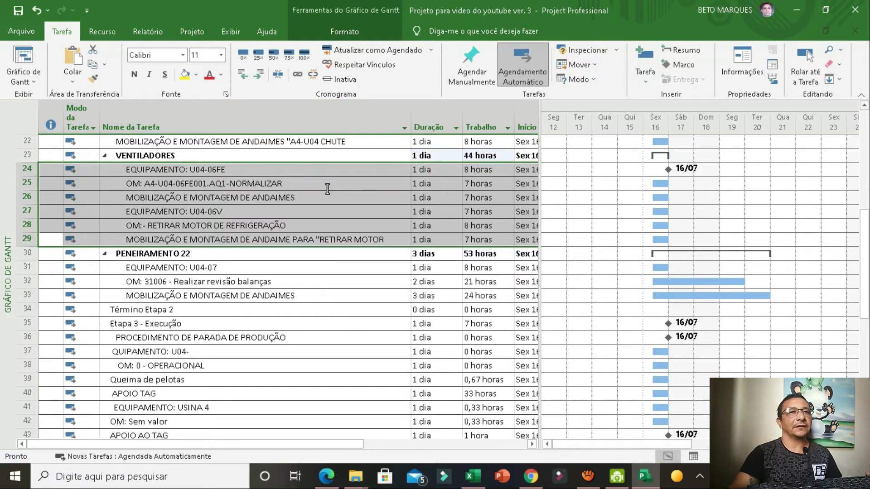
pyautogui.scroll(1, 310, 326)
pyautogui.scroll(1, 295, 363)
pyautogui.scroll(1, 254, 272)
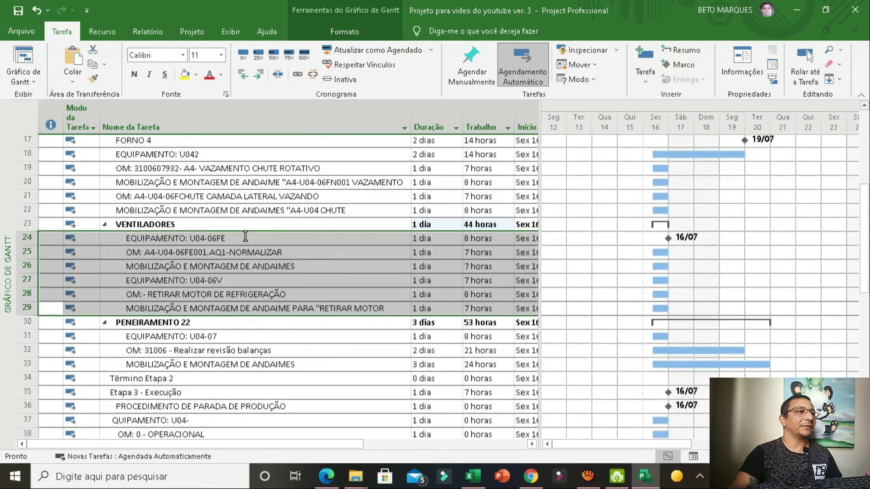
pyautogui.scroll(1, 237, 267)
pyautogui.scroll(2, 237, 267)
pyautogui.scroll(1, 237, 267)
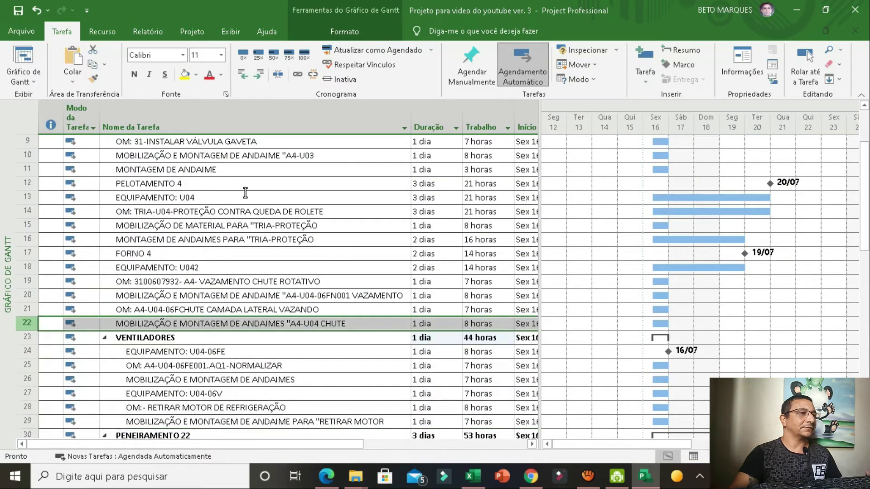
# Indent rows 18–22 under FORNO 4, making it a 2 dias, 44 horas summary task
pyautogui.hotkey('shift', 'Up')
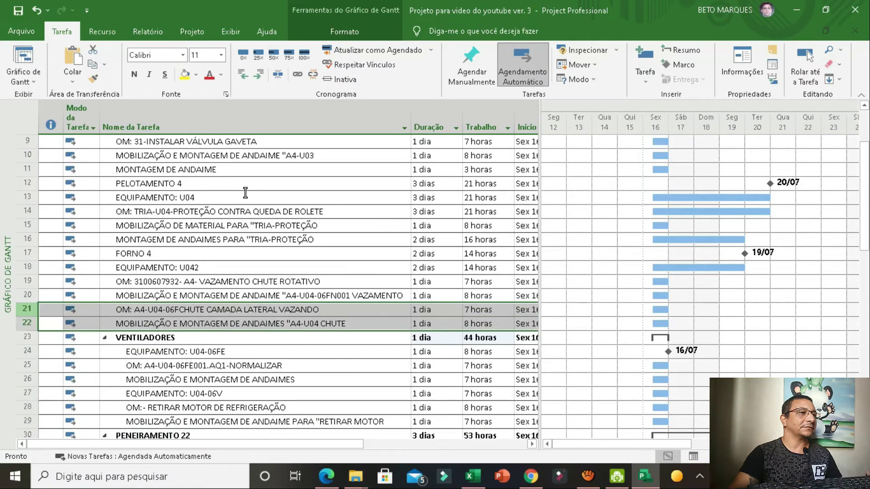
pyautogui.hotkey('shift', 'Up')
pyautogui.hotkey('shift', 'Up')
pyautogui.hotkey('shift', 'Up')
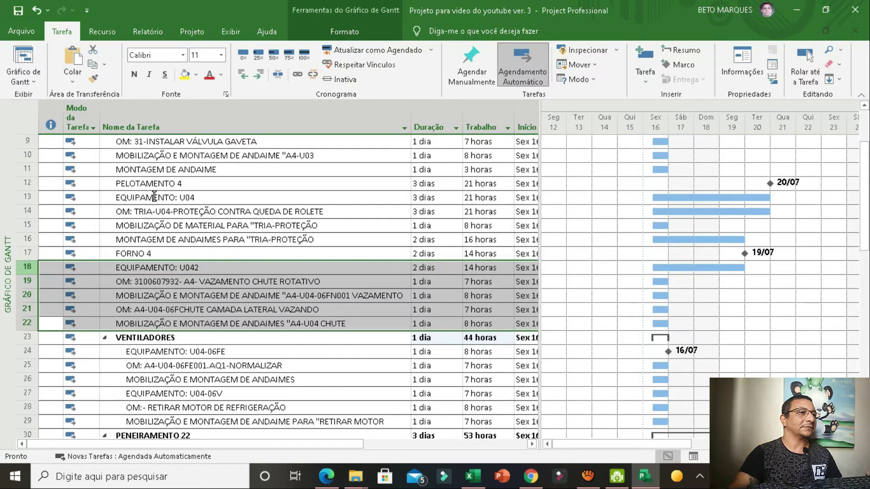
pyautogui.hotkey('alt', 'shift', 'Right')
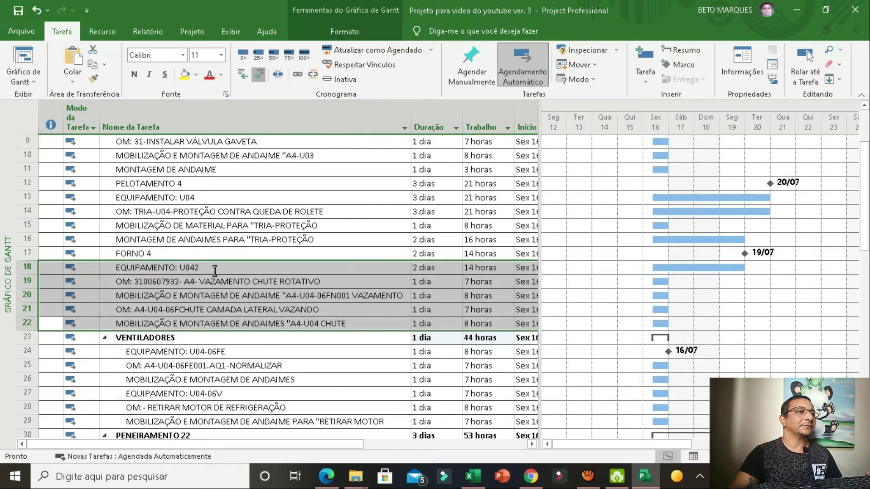
pyautogui.hotkey('alt', 'shift', 'Right')
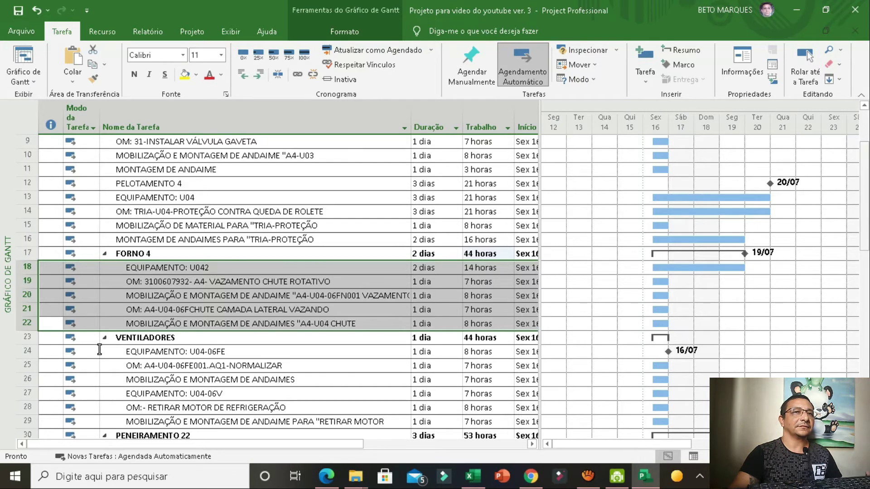
pyautogui.scroll(1, 99, 349)
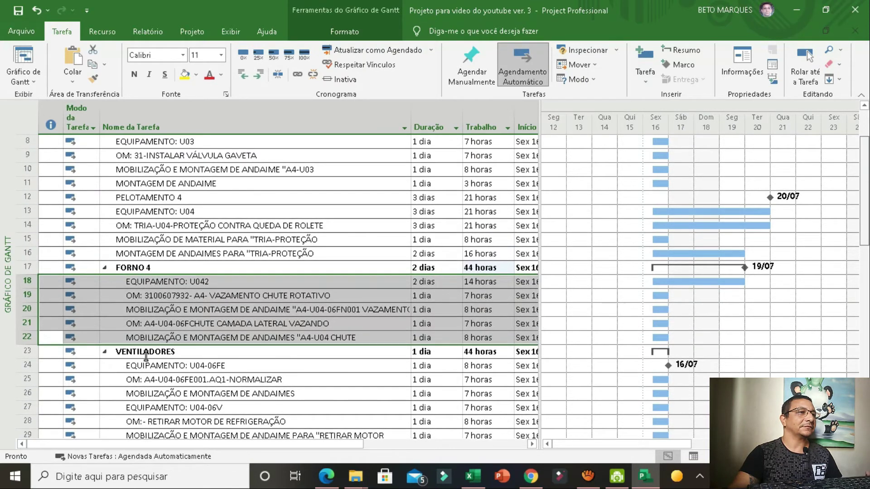
# Indent rows 13–16 under PELOTAMENTO 4, making it a 3 dias, 66 horas summary task
pyautogui.press('Up')
pyautogui.press('Up')
pyautogui.press('Up')
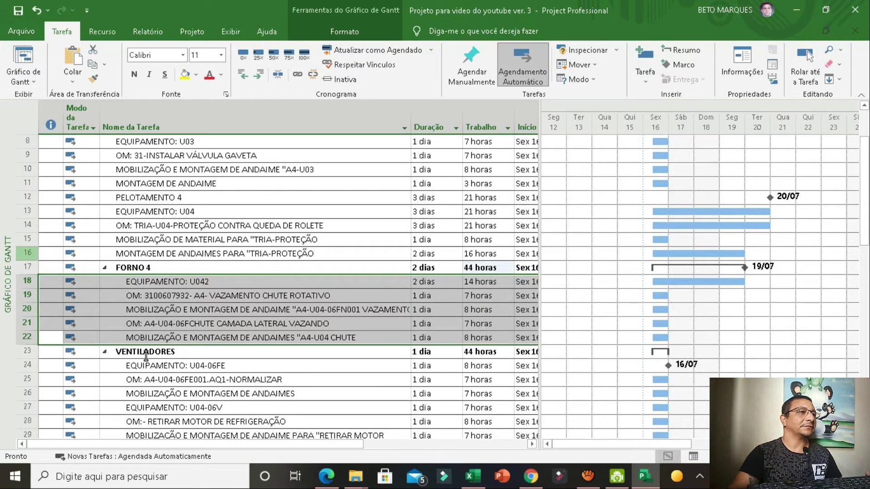
pyautogui.hotkey('shift', 'Up')
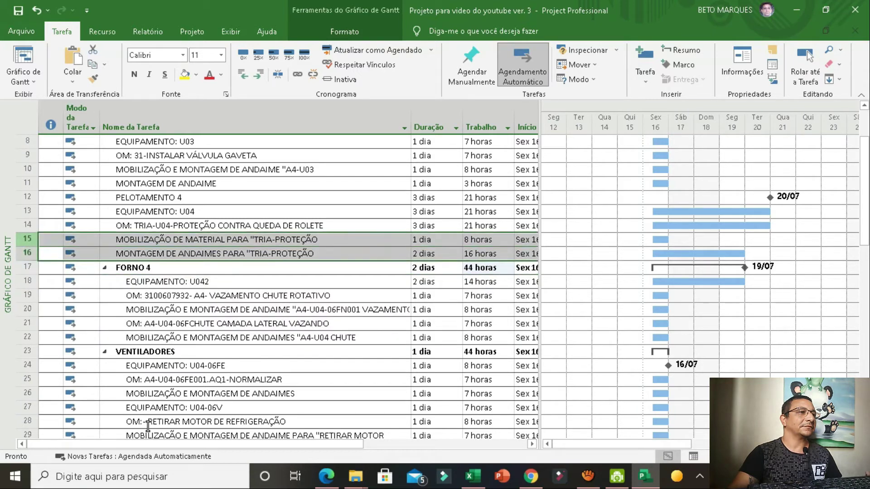
pyautogui.hotkey('shift', 'Up')
pyautogui.hotkey('shift', 'Up')
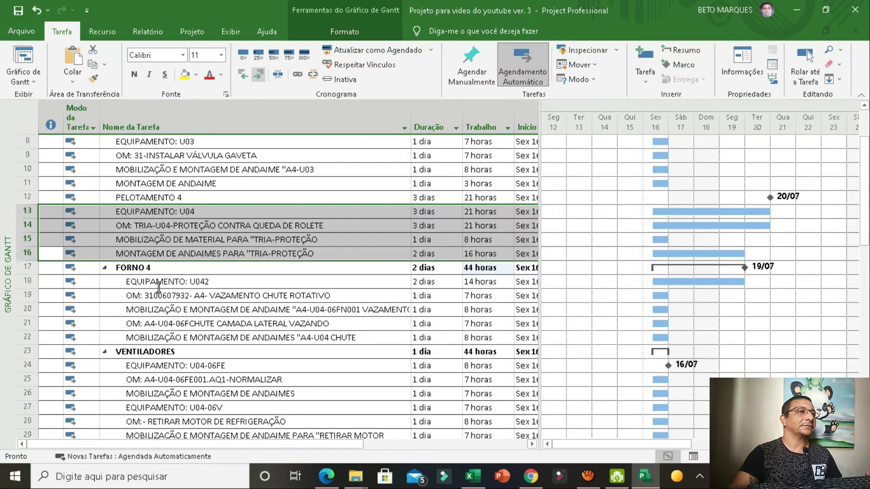
pyautogui.hotkey('alt', 'shift', 'Right')
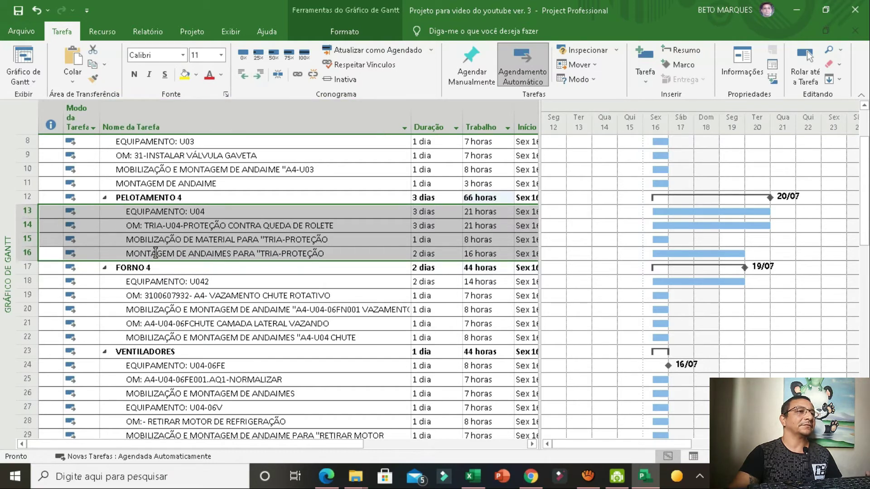
pyautogui.scroll(1, 142, 195)
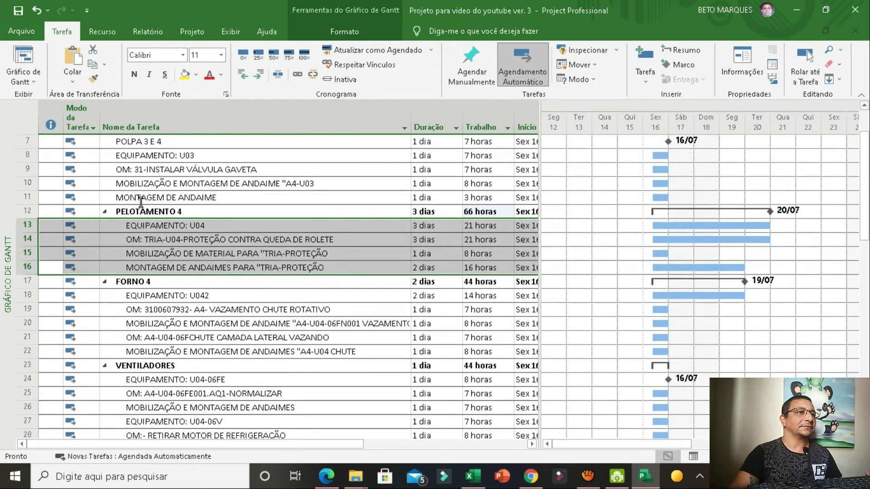
pyautogui.scroll(1, 145, 190)
pyautogui.scroll(1, 147, 184)
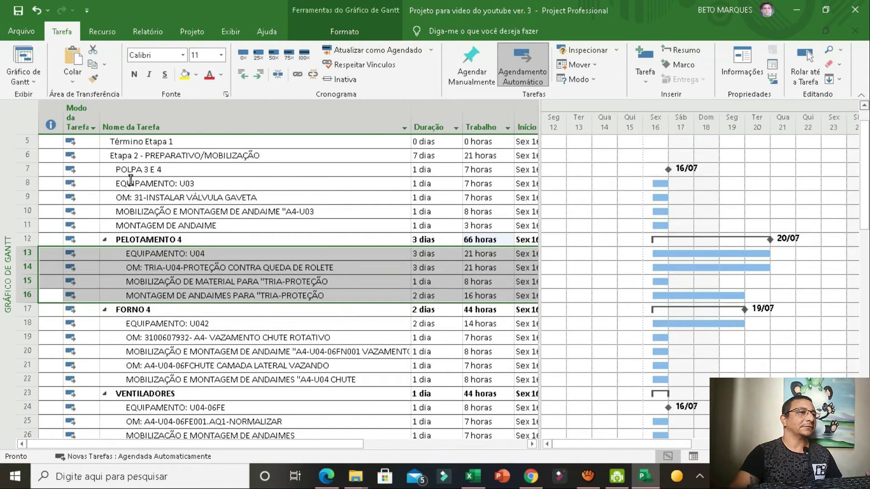
pyautogui.scroll(1, 190, 281)
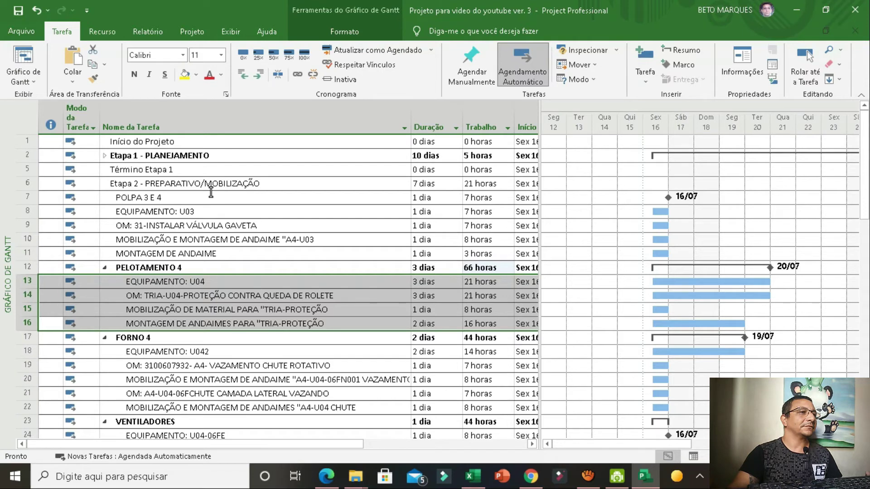
# Indent rows 8–11 under POLPA 3 E 4, then expand Etapa 1 to show its planning tasks
pyautogui.press('Up')
pyautogui.press('Up')
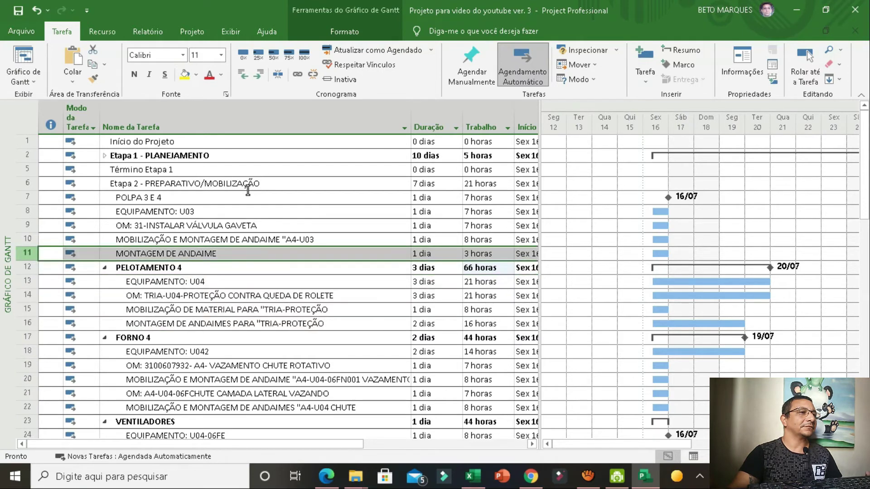
pyautogui.hotkey('shift', 'Up')
pyautogui.hotkey('shift', 'Up')
pyautogui.hotkey('shift', 'Up')
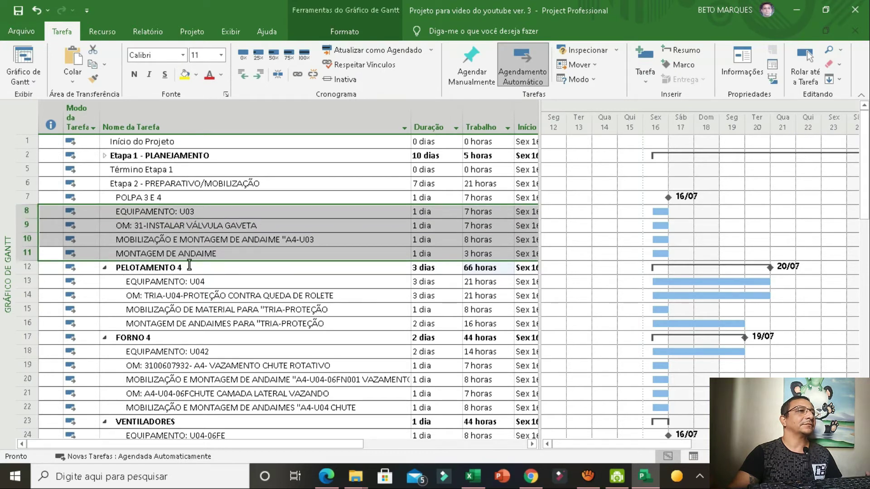
pyautogui.hotkey('alt', 'shift', 'Right')
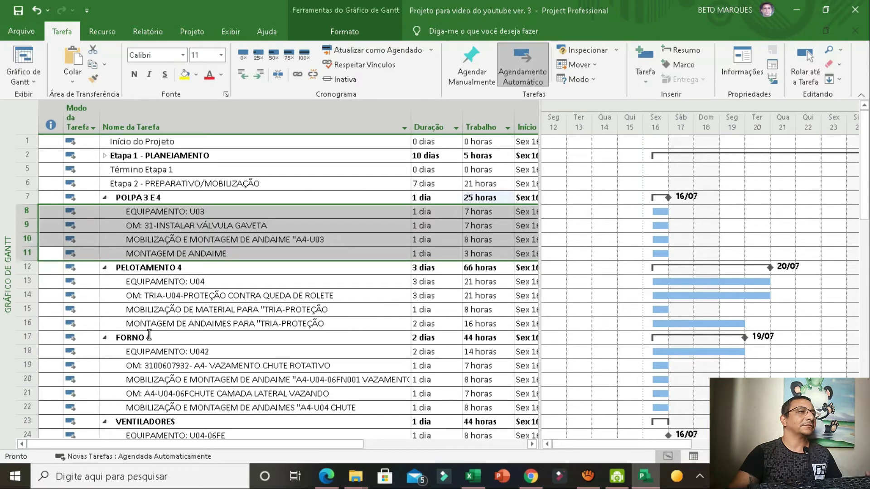
pyautogui.press('Up')
pyautogui.press('Up')
pyautogui.press('Up')
pyautogui.hotkey('alt', 'shift', '+')
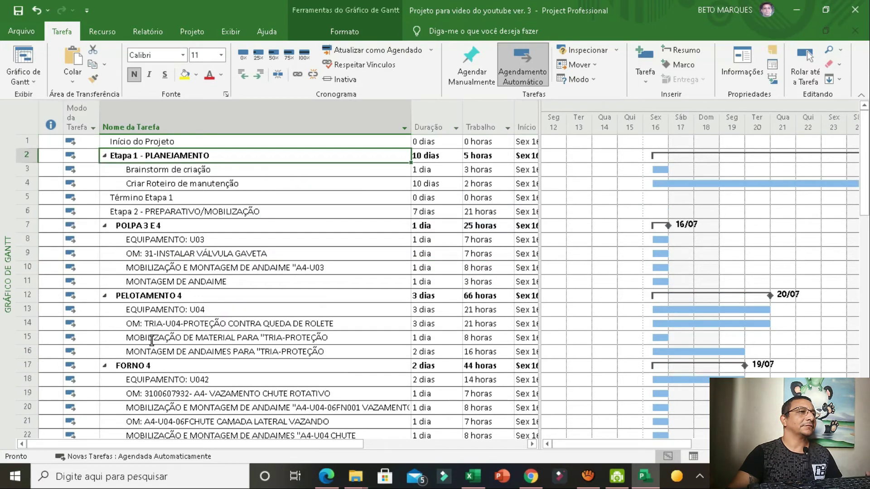
# Collapse Etapa 1, POLPA 3 E 4, PELOTAMENTO 4, FORNO 4, VENTILADORES and PENEIRAMENTO 22
pyautogui.hotkey('alt', 'shift', '-')
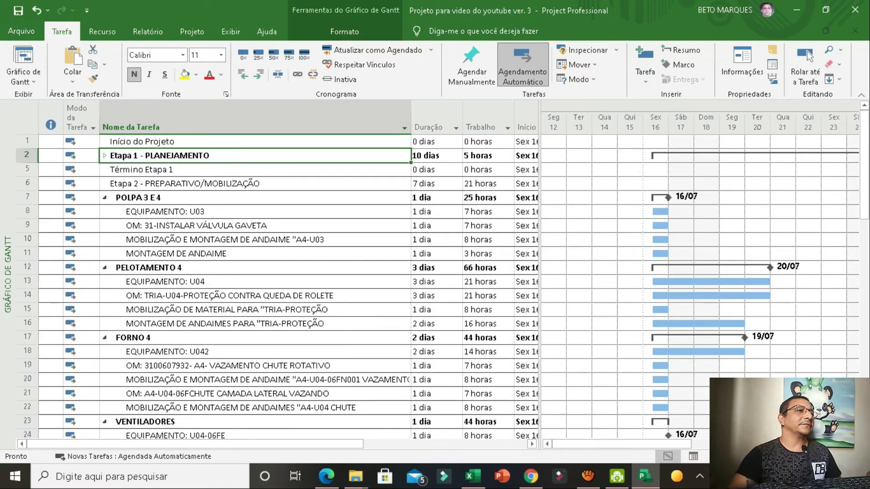
pyautogui.click(182, 198)
pyautogui.hotkey('alt', 'shift', '-')
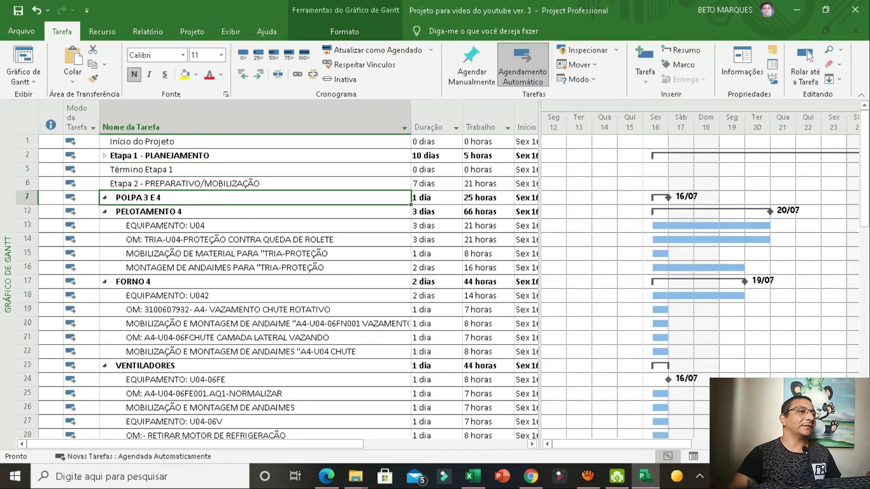
pyautogui.click(181, 212)
pyautogui.hotkey('alt', 'shift', '-')
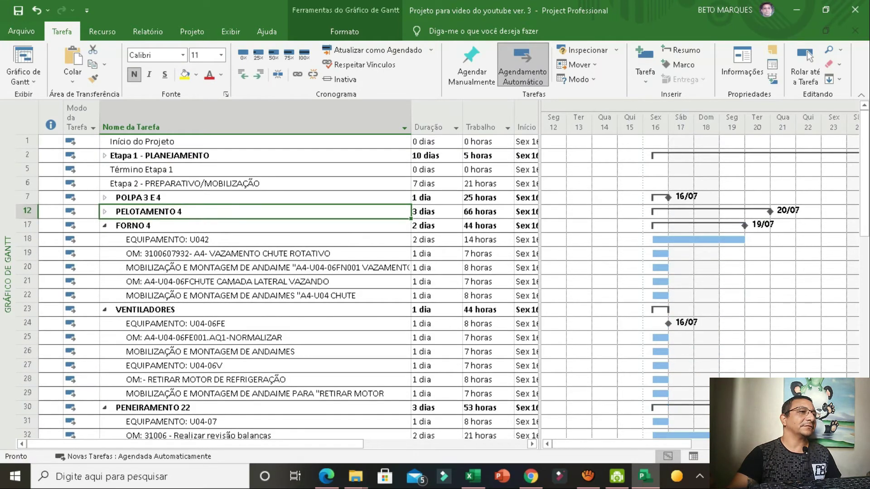
pyautogui.click(182, 226)
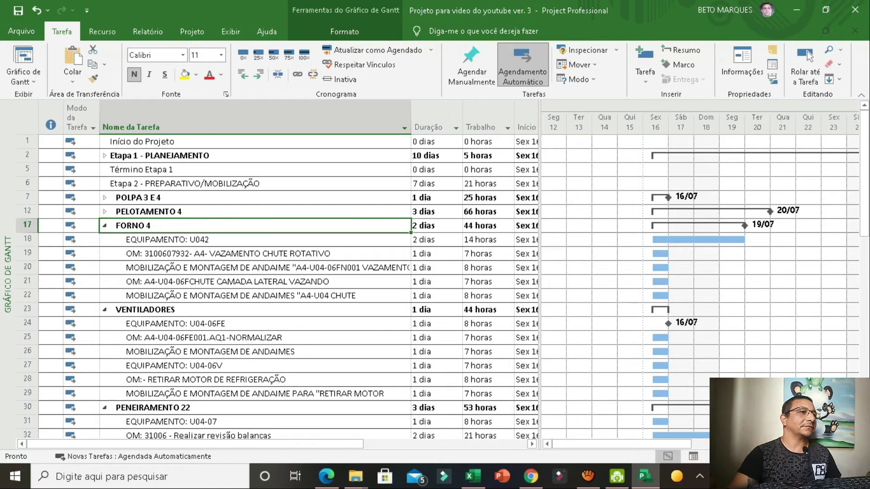
pyautogui.hotkey('alt', 'shift', '-')
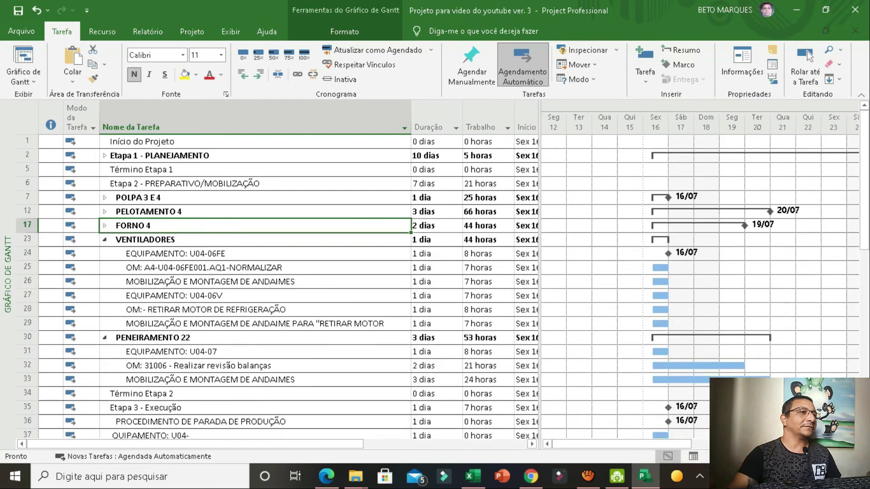
pyautogui.press('Down')
pyautogui.hotkey('alt', 'shift', '-')
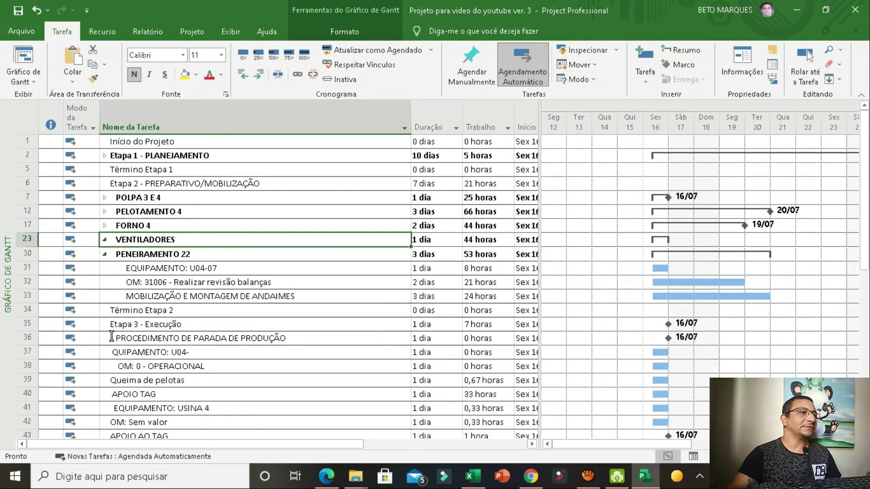
pyautogui.press('Down')
pyautogui.hotkey('alt', 'shift', '-')
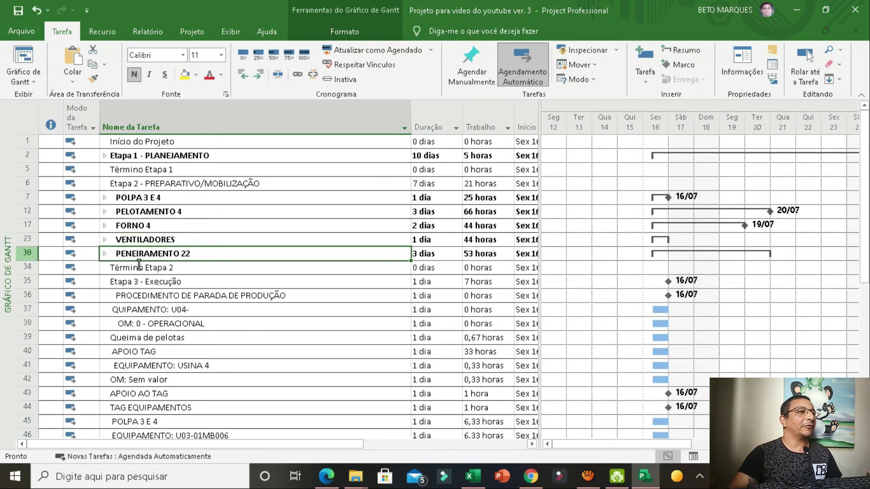
pyautogui.hotkey('shift', 'space')
# Indent the five equipment groups in rows 7–30 under Etapa 2 and collapse the outline to stage headings
pyautogui.hotkey('shift', 'Up')
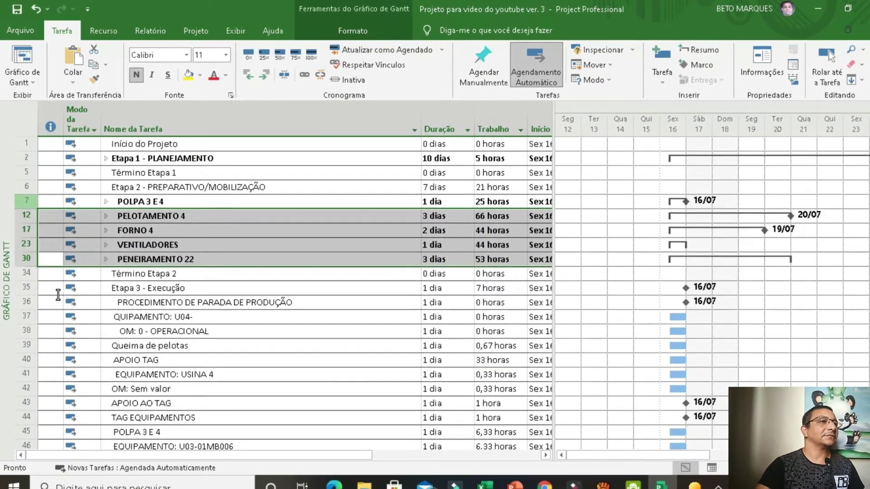
pyautogui.hotkey('shift', 'Up')
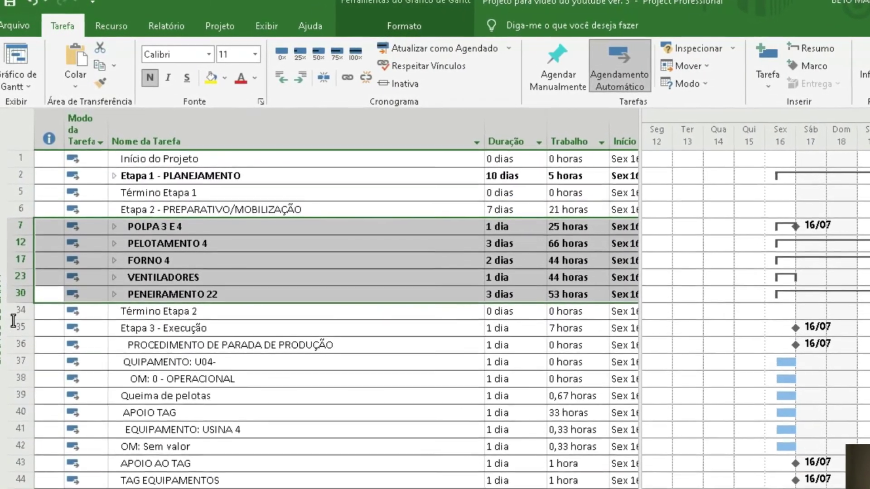
pyautogui.hotkey('alt', 'shift', 'Right')
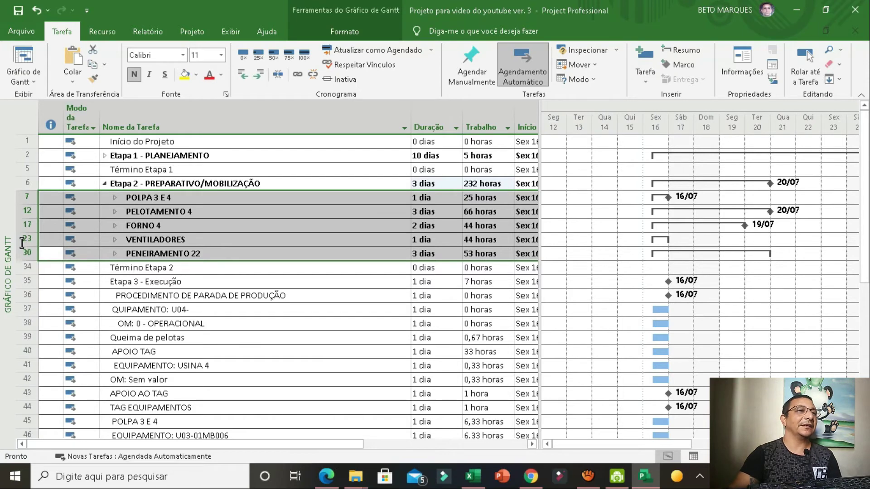
pyautogui.hotkey('ctrl', 'z')
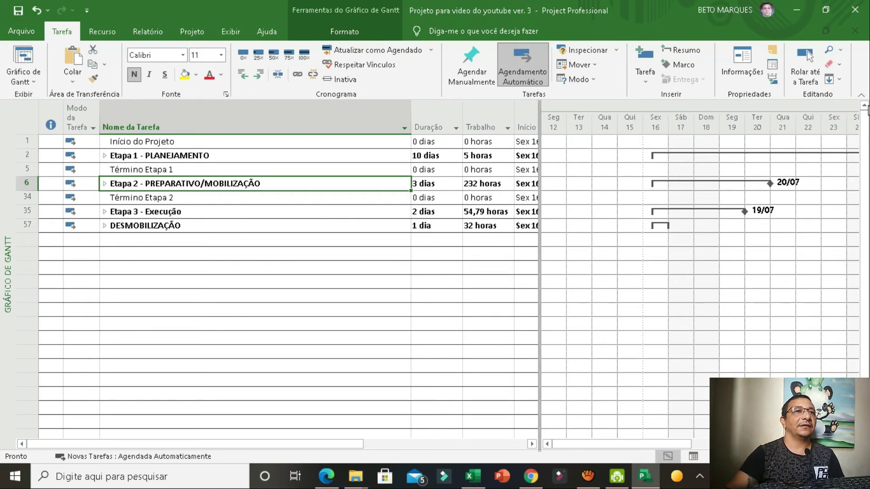
# Narrow the task table to reveal the stage bars through 29/07, then widen it back
pyautogui.moveTo(540, 304); pyautogui.dragTo(195, 305)
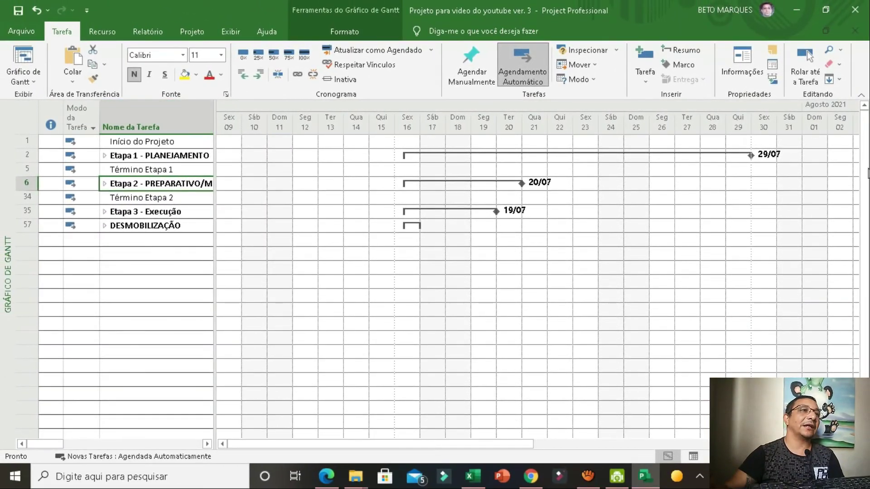
pyautogui.moveTo(214, 272); pyautogui.dragTo(631, 272)
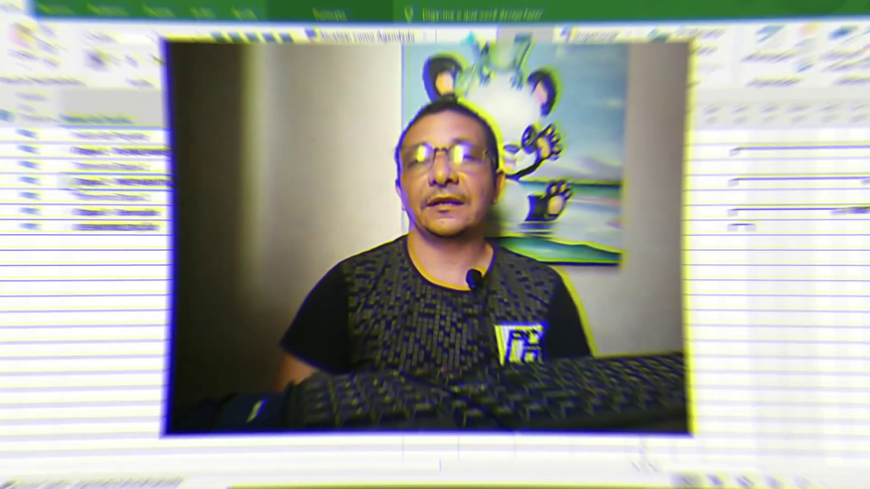